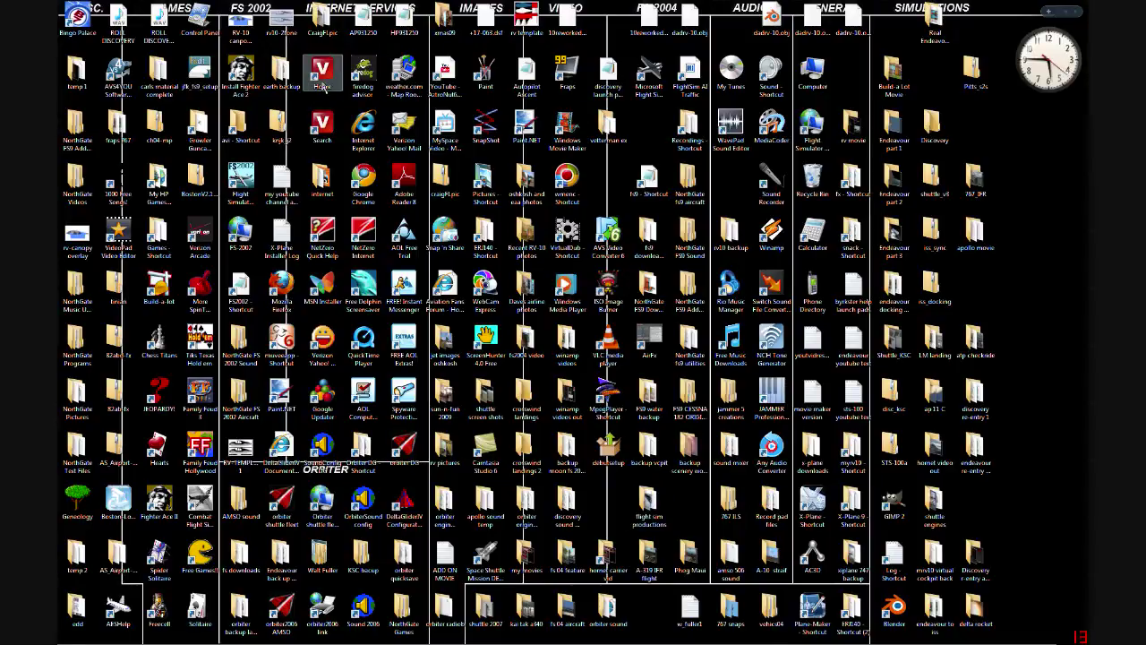
Step: Open the X-Plane.Org Download Manager in the web browser and go to the X-Plane 9 aircraft category
double_click(324, 83)
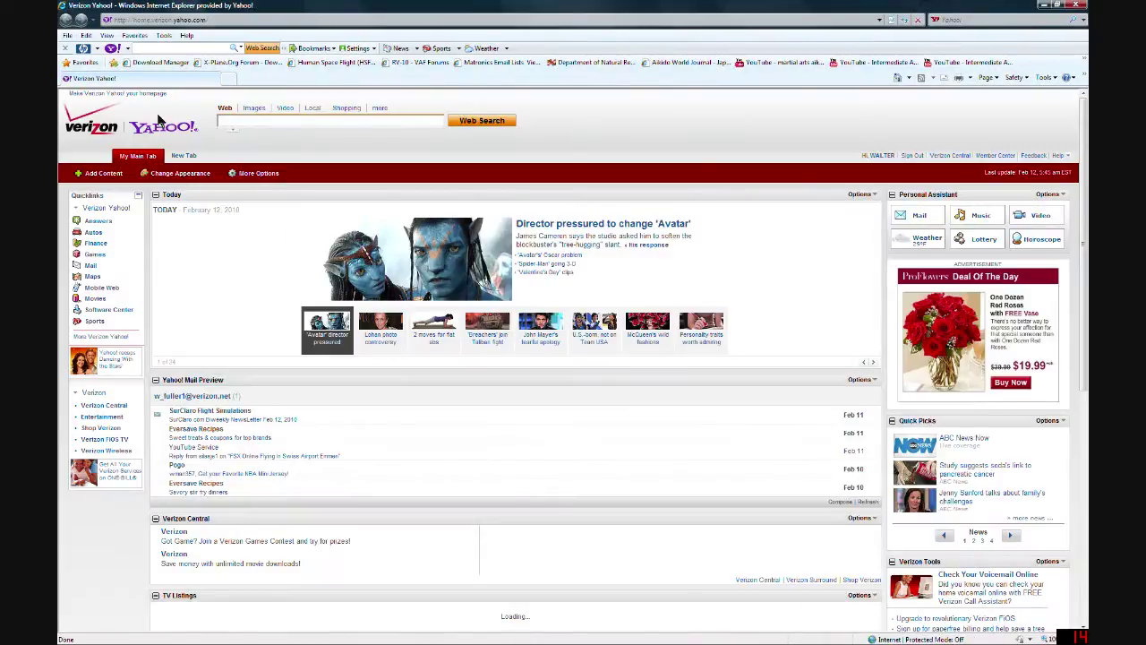
left_click(154, 63)
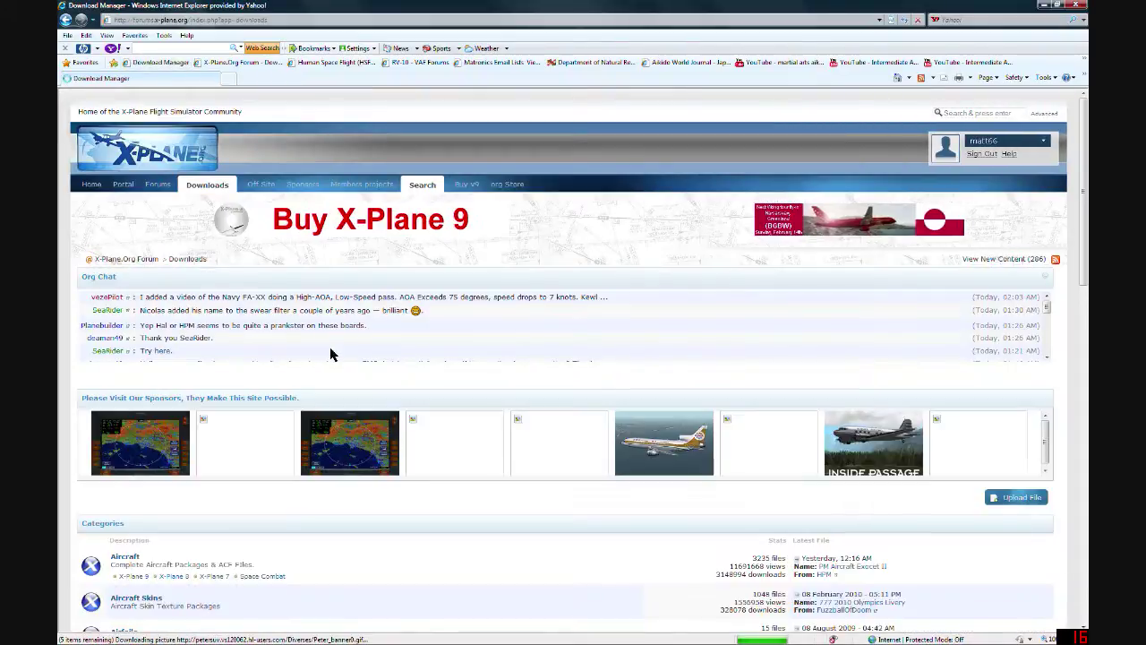
scroll(339, 509, "down", 3)
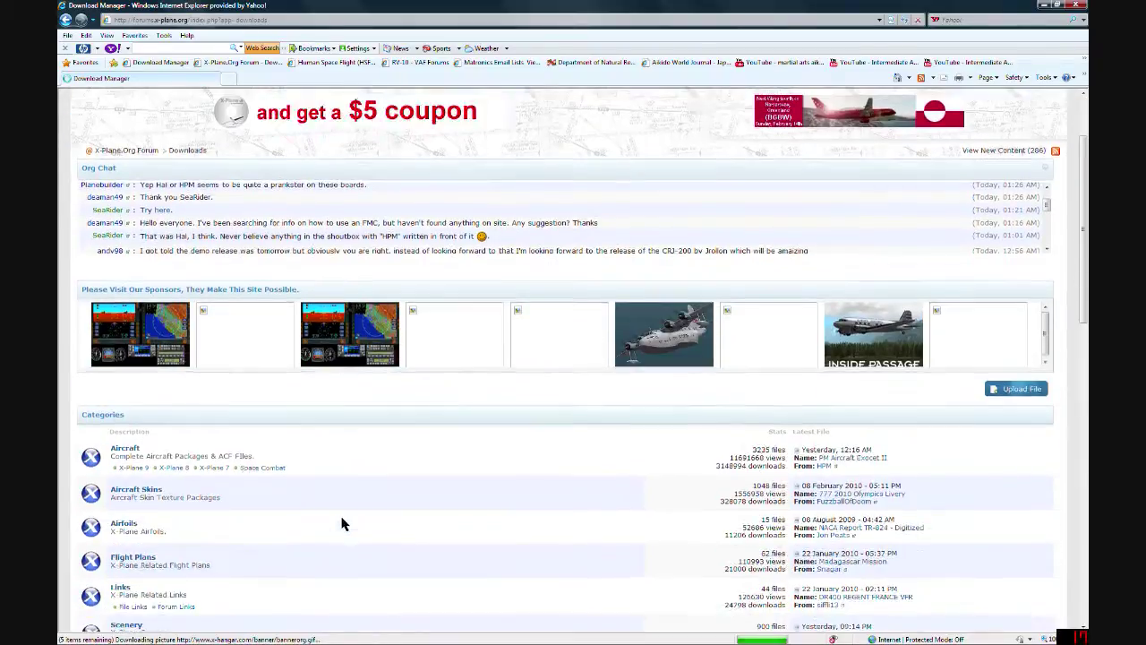
scroll(340, 516, "down", 7)
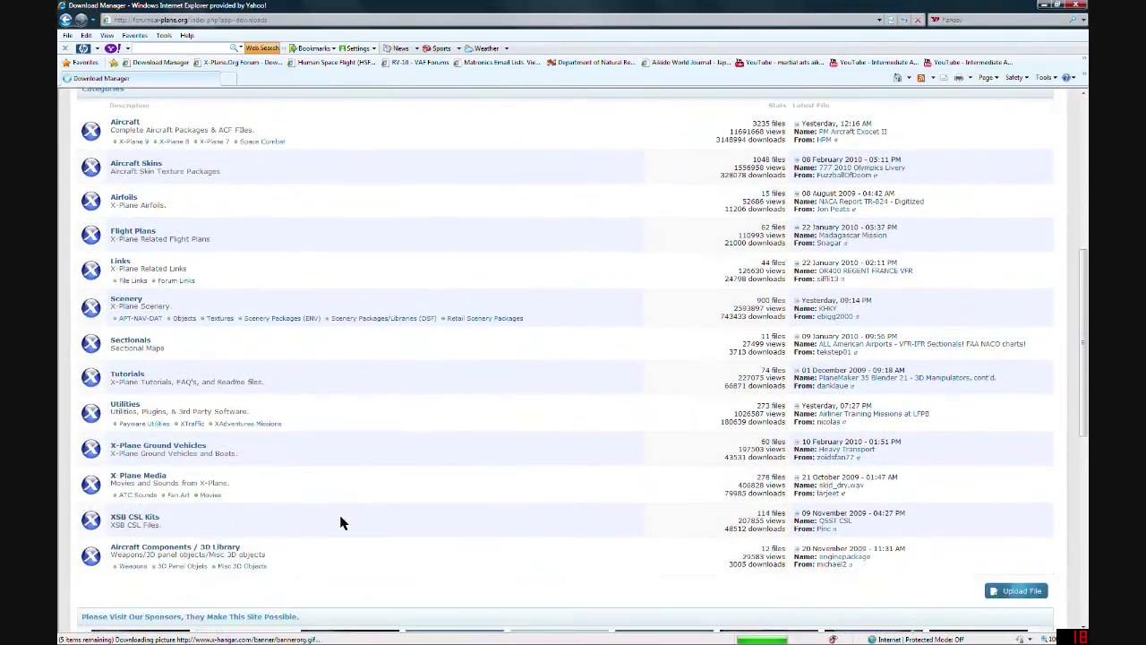
scroll(340, 516, "up", 5)
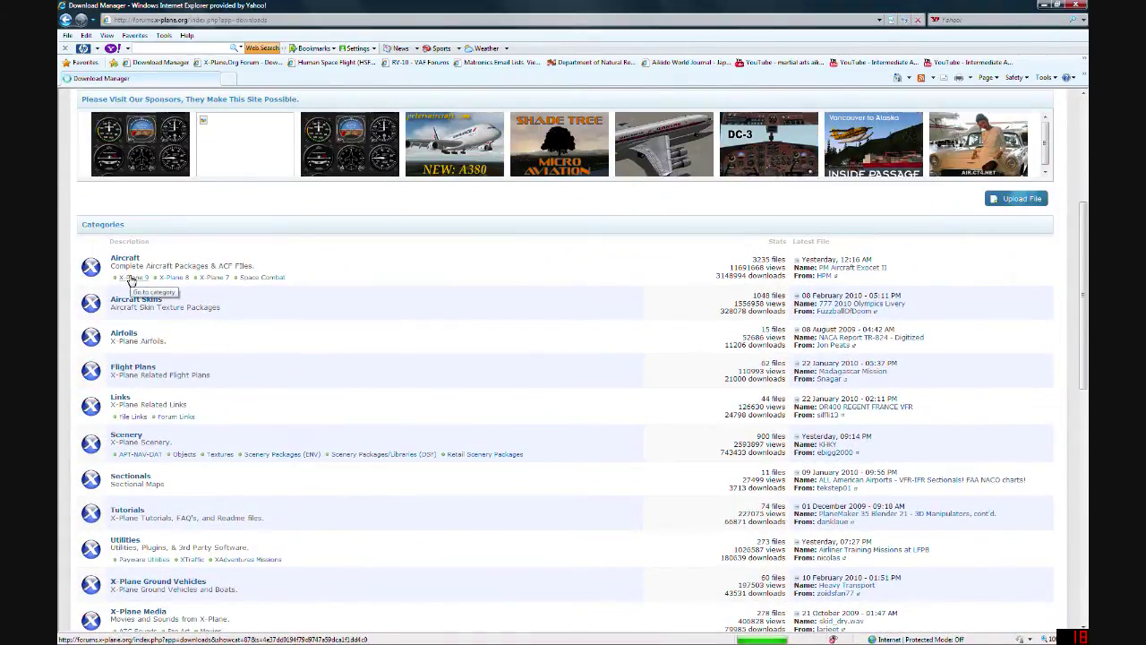
scroll(345, 430, "down", 2)
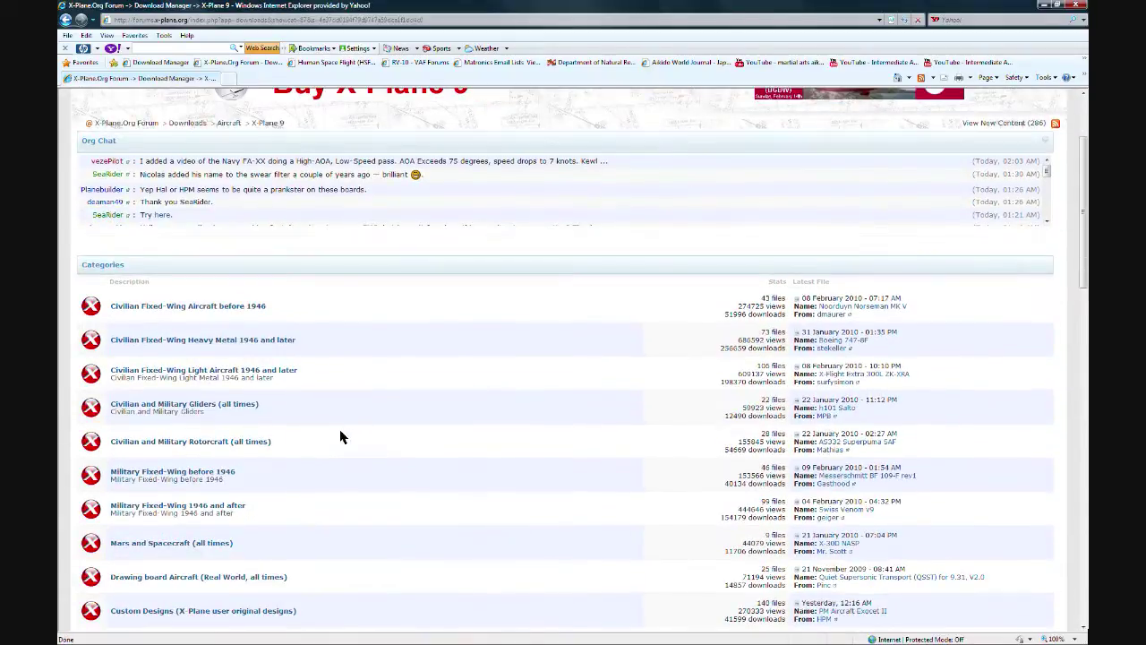
Step: Open the Air France A380 custom panel file page from the Civilian Fixed-Wing Heavy Metal 1946 and later category
left_click(200, 341)
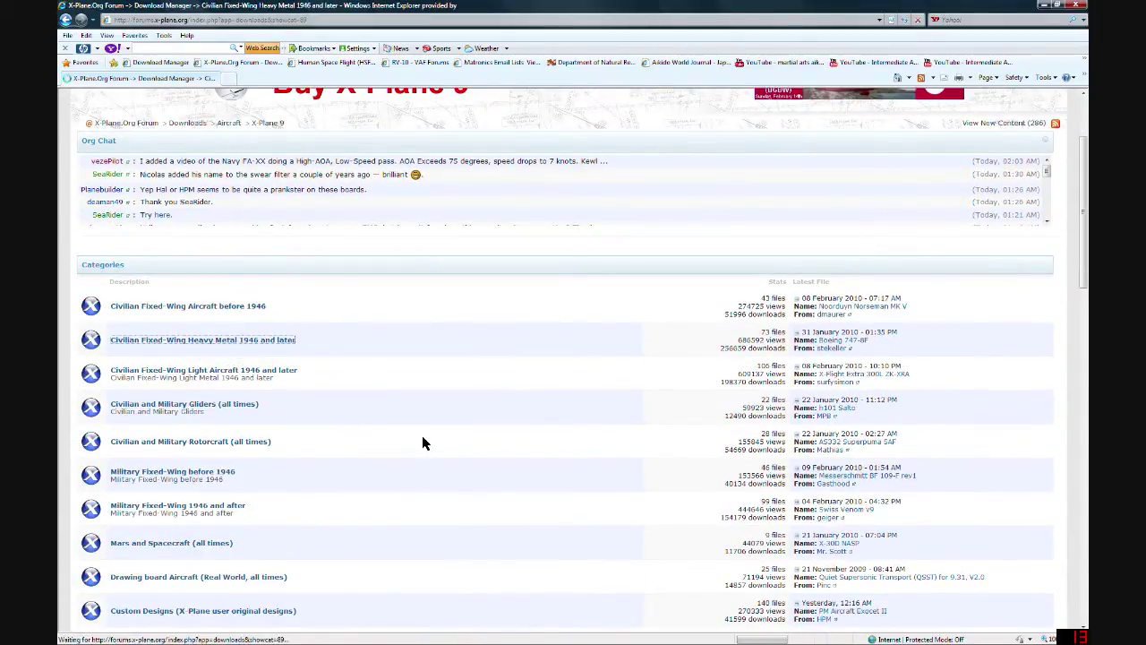
scroll(422, 443, "down", 2)
scroll(422, 443, "down", 2)
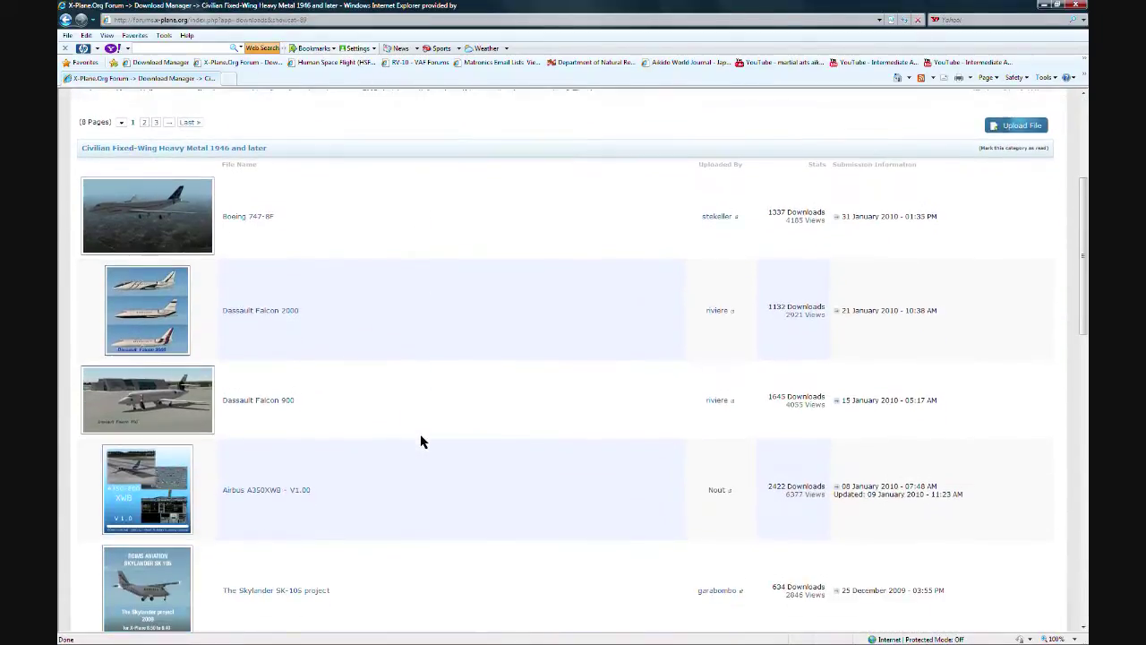
scroll(422, 442, "up", 2)
scroll(422, 443, "down", 4)
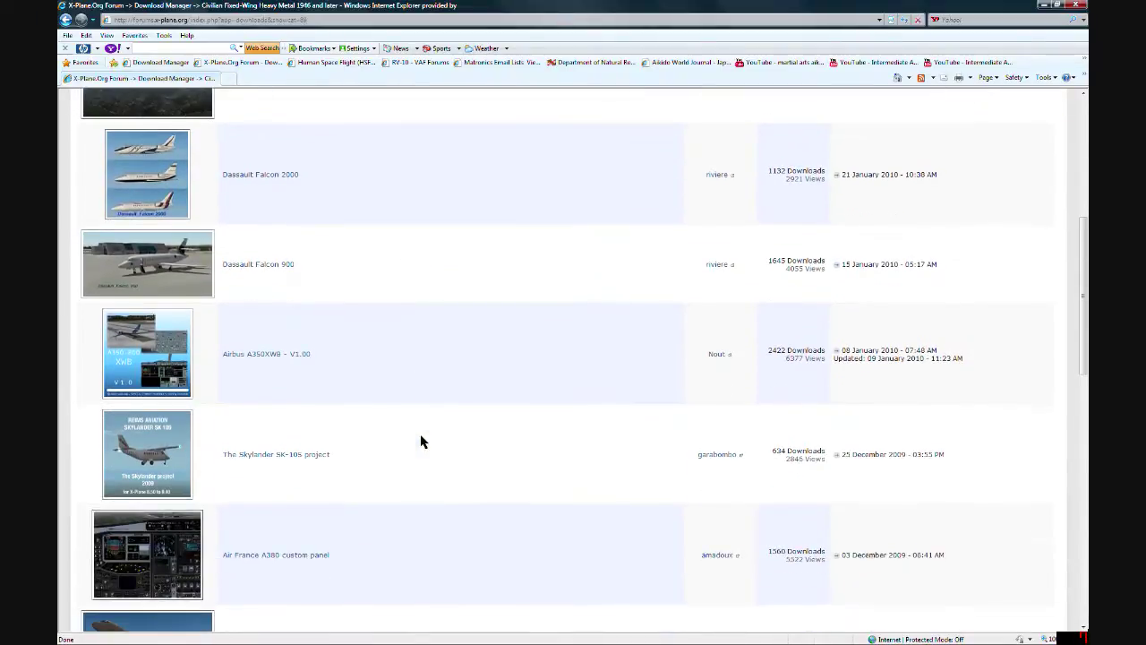
scroll(422, 442, "down", 3)
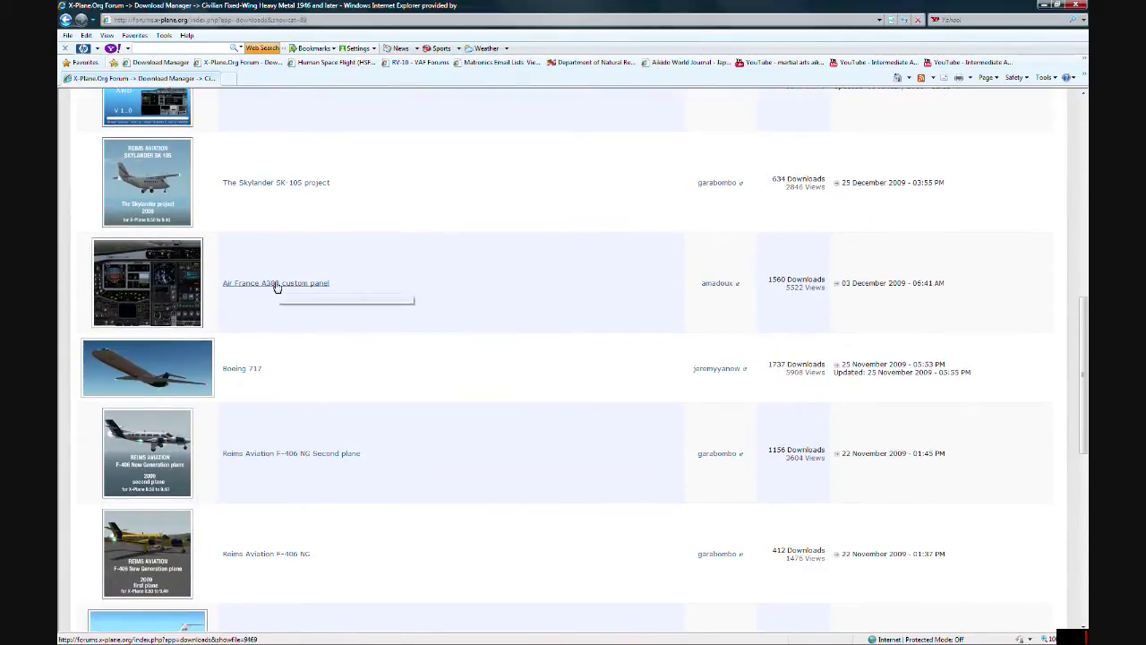
left_click(276, 284)
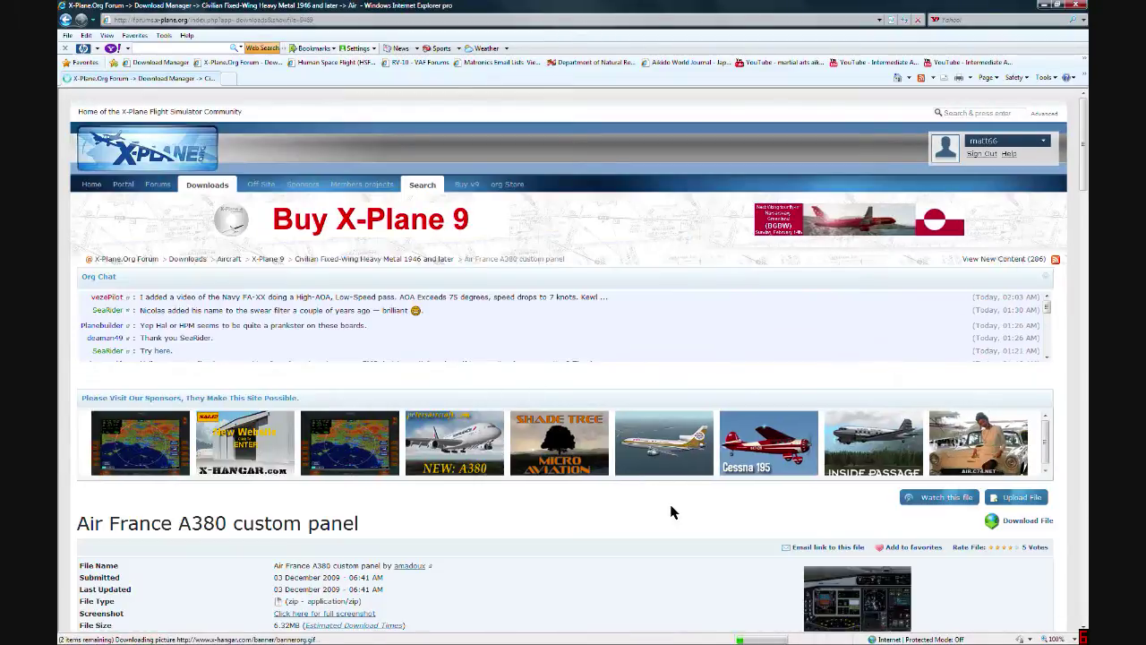
Step: Download the Air France A380 custom panel zip and save it in the x-plane downloads folder
scroll(569, 512, "down", 2)
scroll(494, 493, "down", 1)
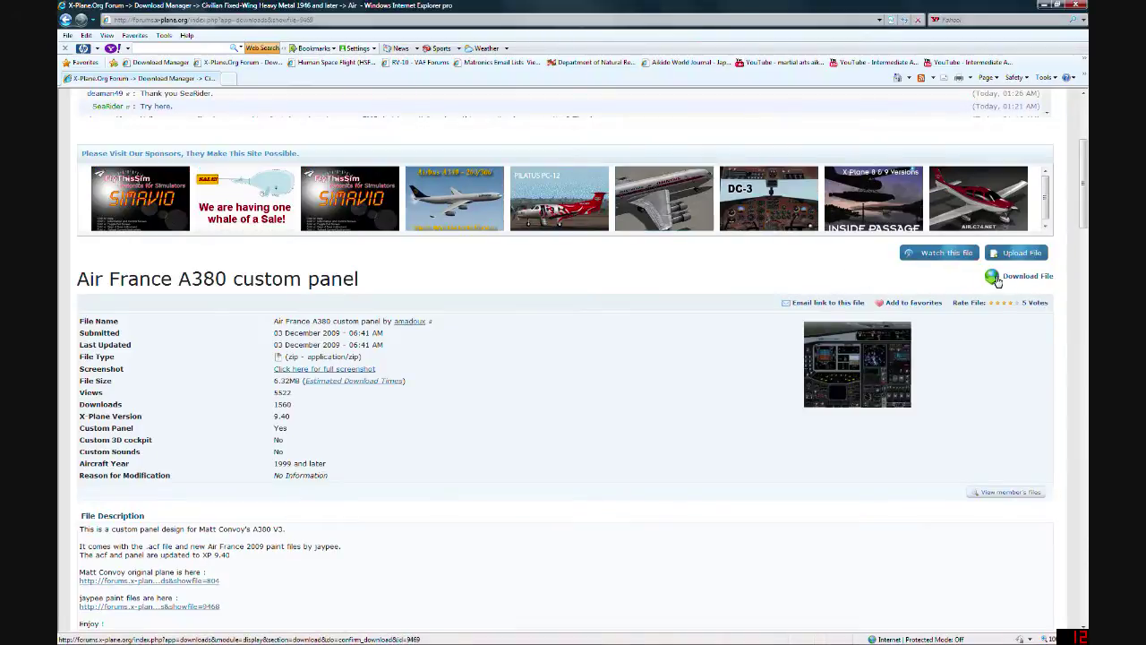
left_click(996, 280)
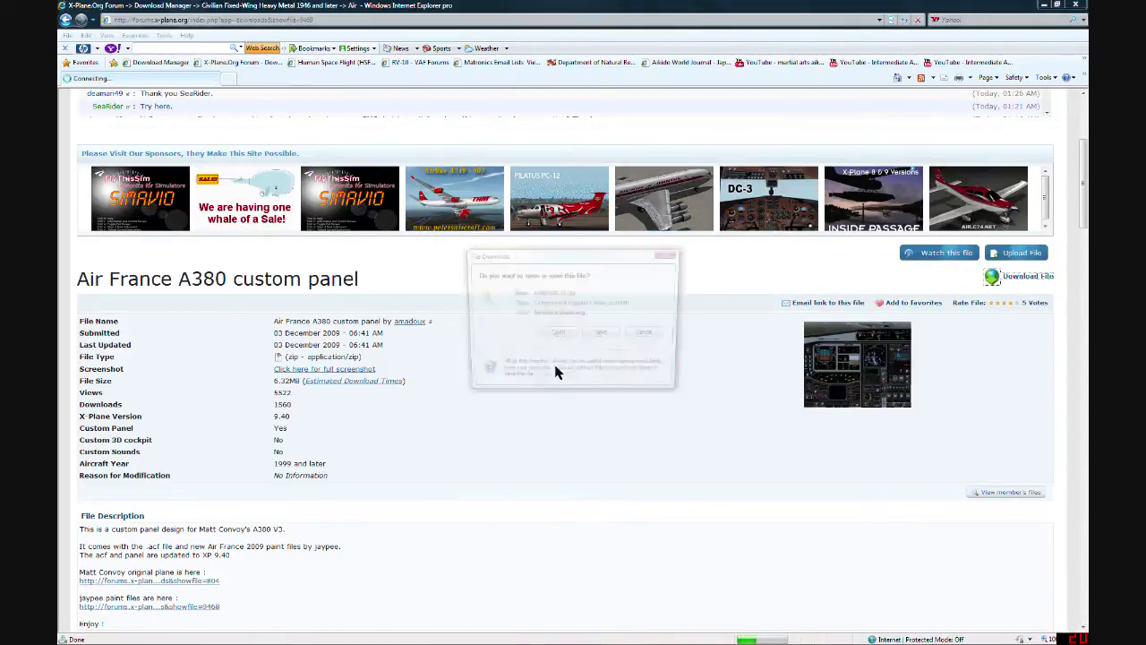
left_click(601, 335)
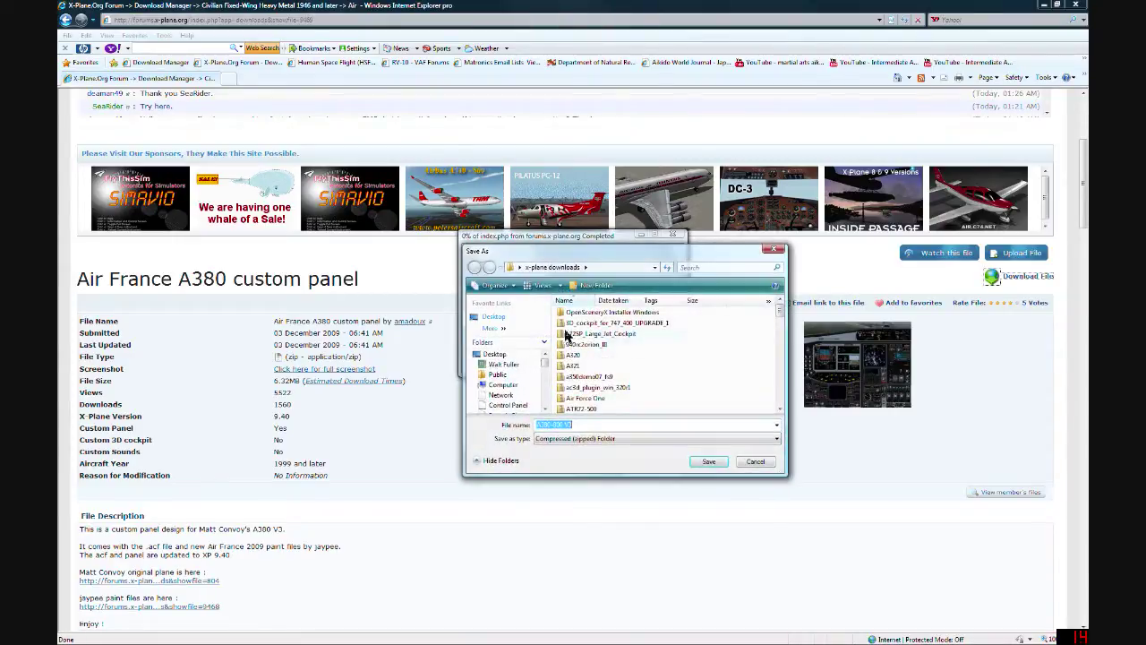
left_click(709, 462)
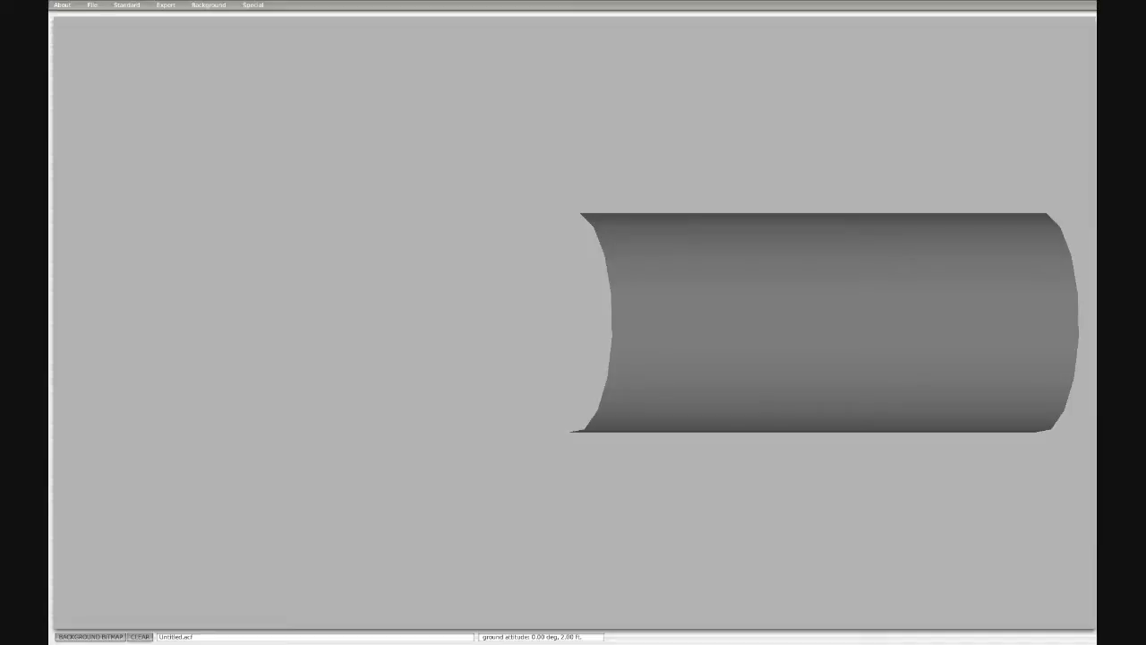
Step: In Plane Maker, open RV-10.acf from the Vans RVs folder under Aircraft, General Aviation
left_click(94, 5)
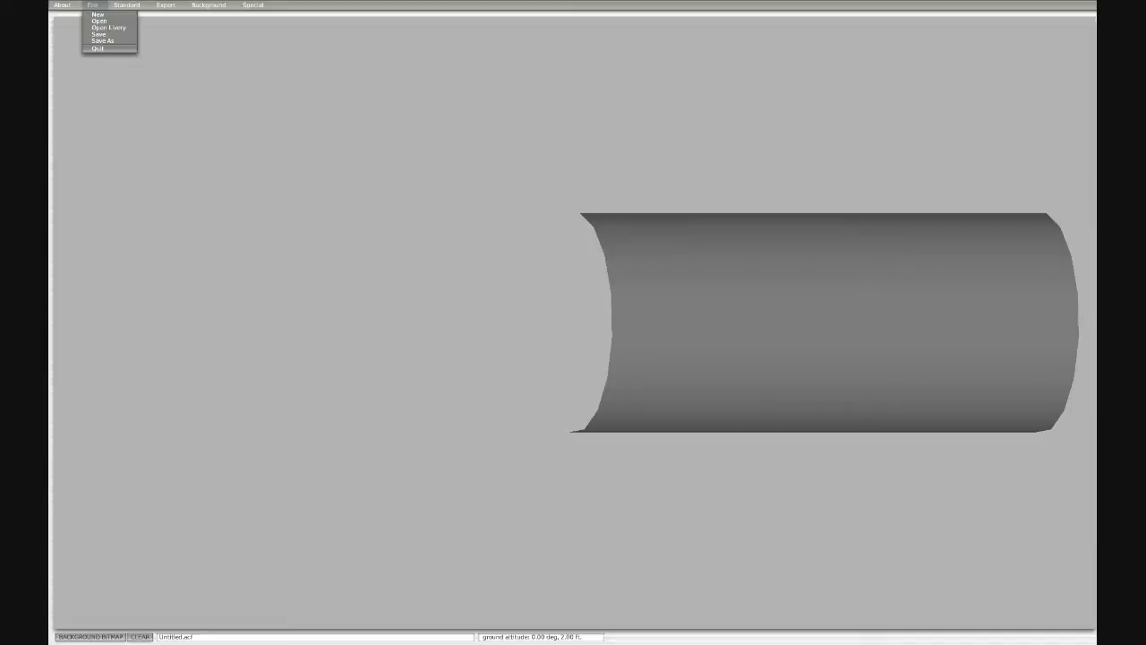
left_click(99, 20)
double_click(448, 322)
double_click(461, 332)
scroll(460, 345, "down", 6)
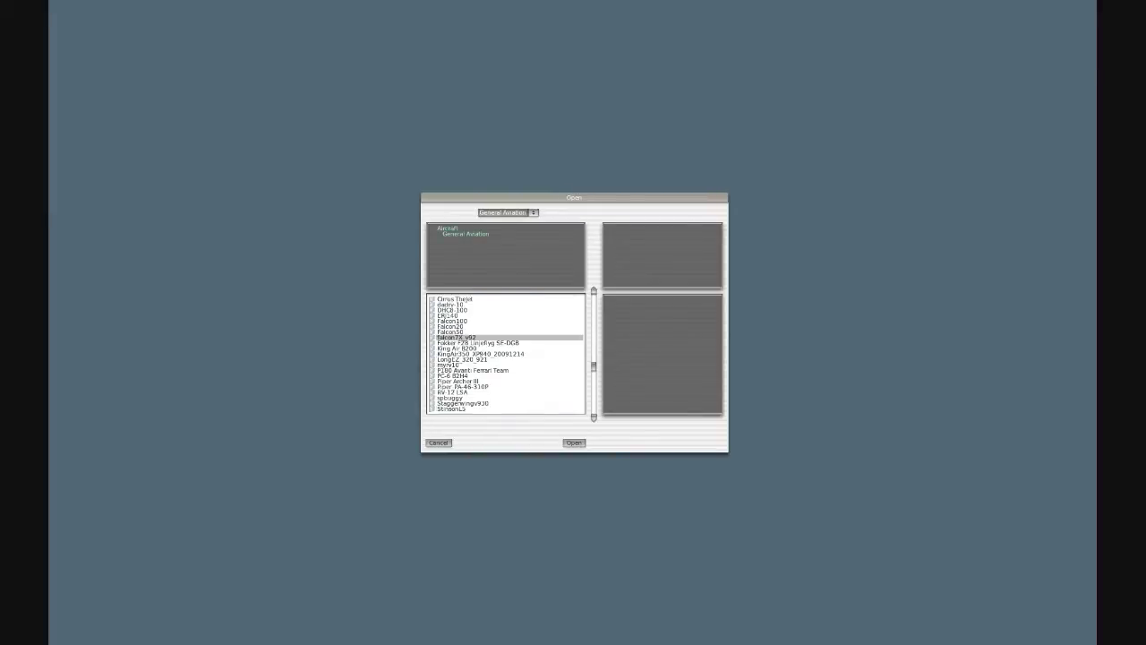
scroll(505, 354, "down", 2)
double_click(450, 392)
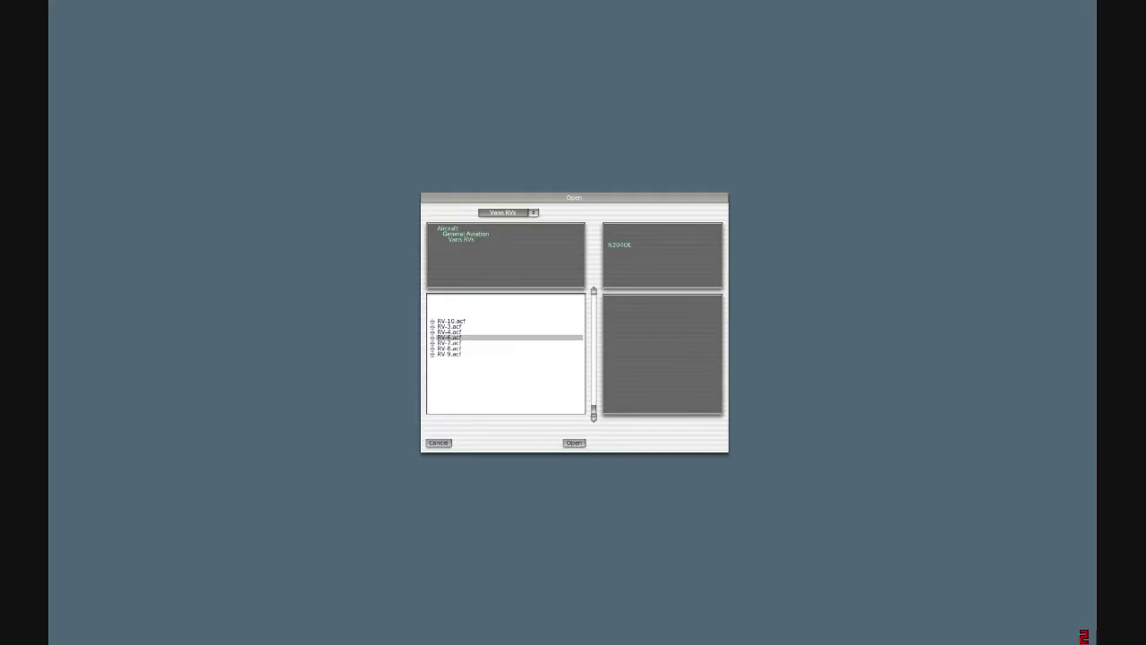
left_click(451, 320)
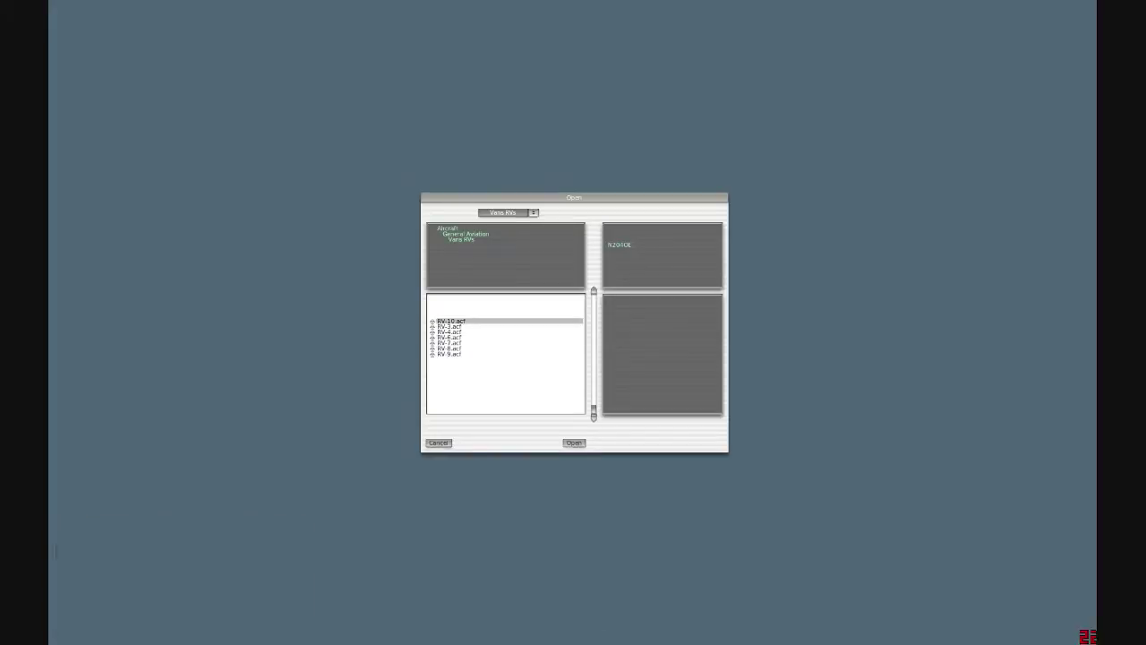
left_click(574, 442)
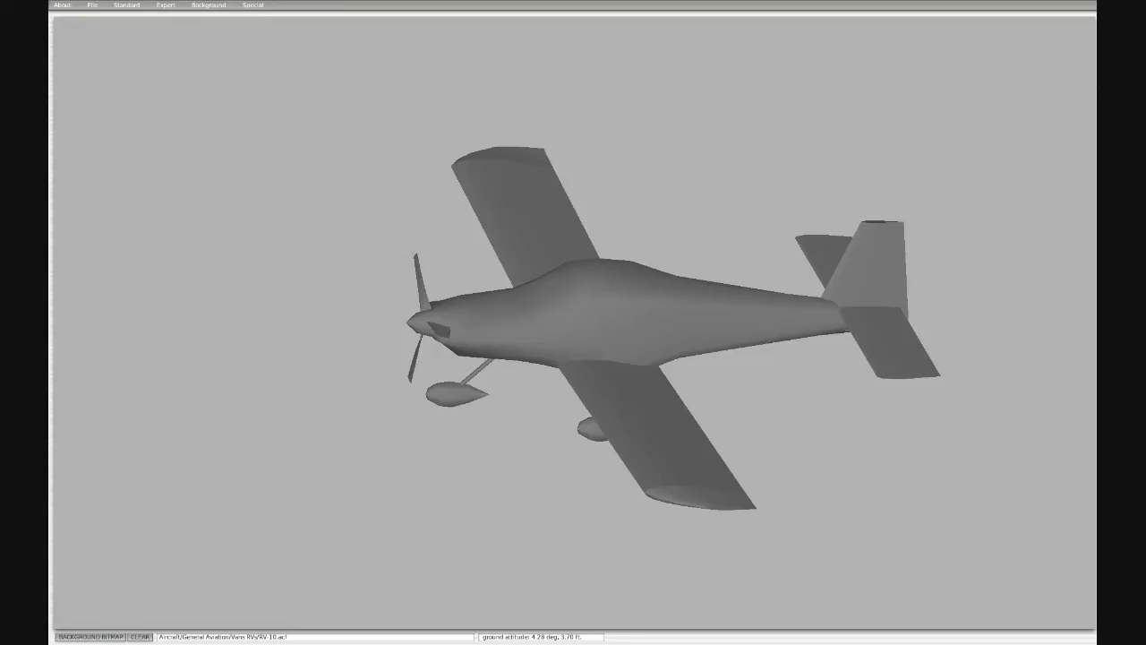
Step: Examine the shaded RV-10 model from several sides, from above and from below
key("Right")
key("Left")
key("Down")
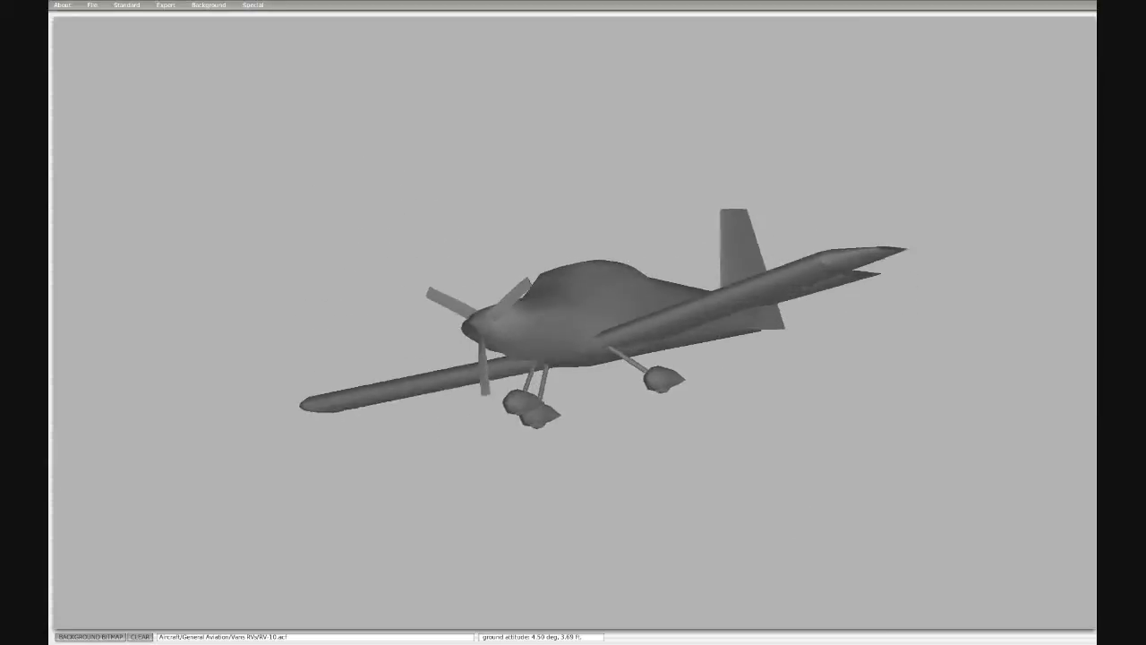
key("Up")
key("Up")
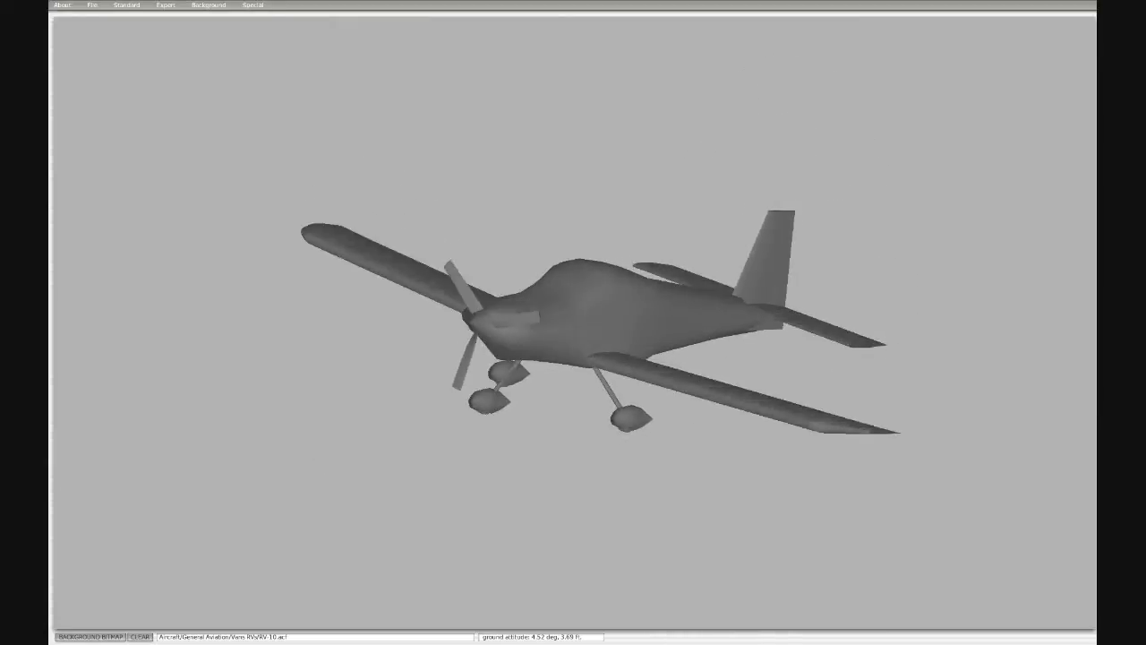
key("Right")
key("Left")
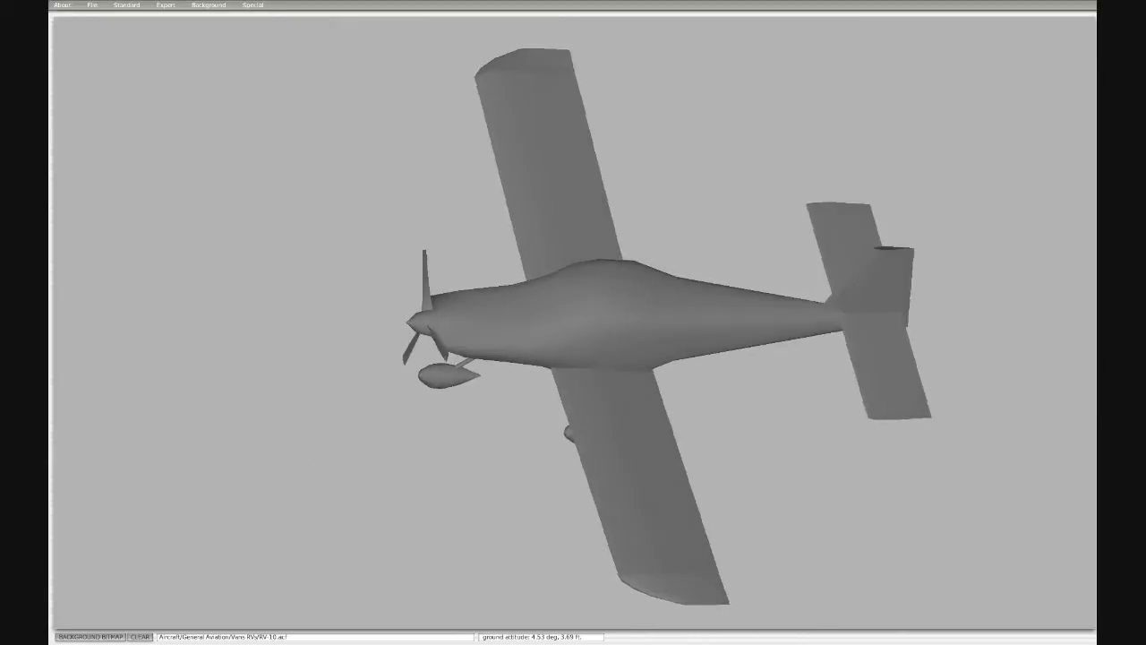
key("Down")
key("Down")
key("Up")
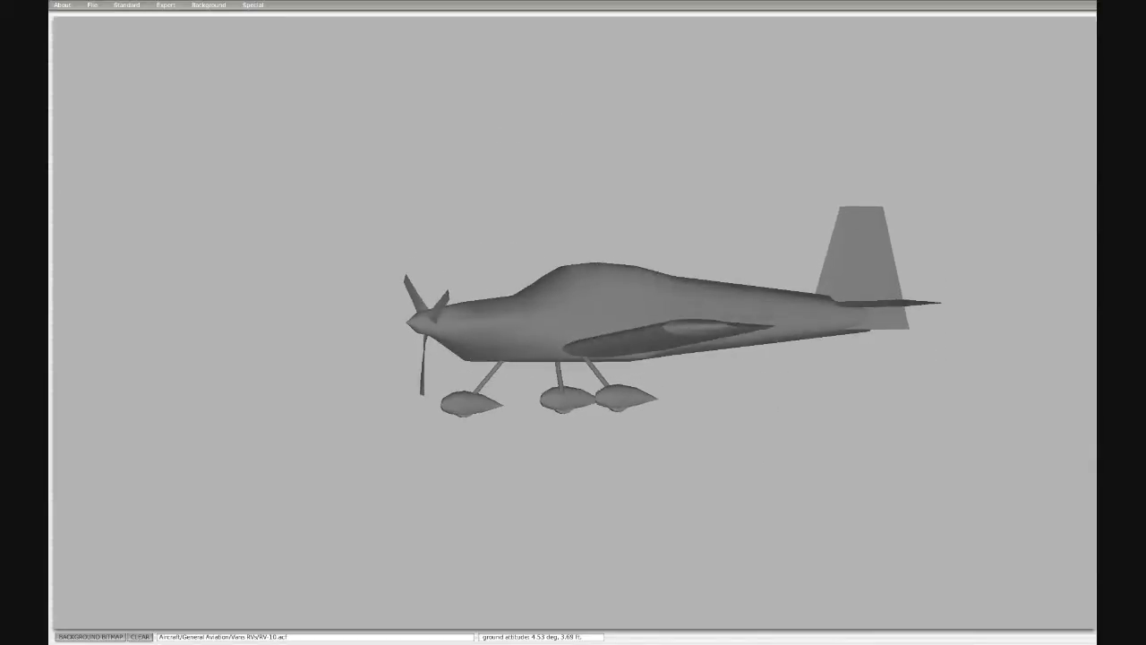
Step: Display the RV-10 as a wireframe, examine its structure from several angles, and return to the shaded display
key("space")
key("Right")
key("Left")
key("Down")
key("Up")
key("Right")
key("Left")
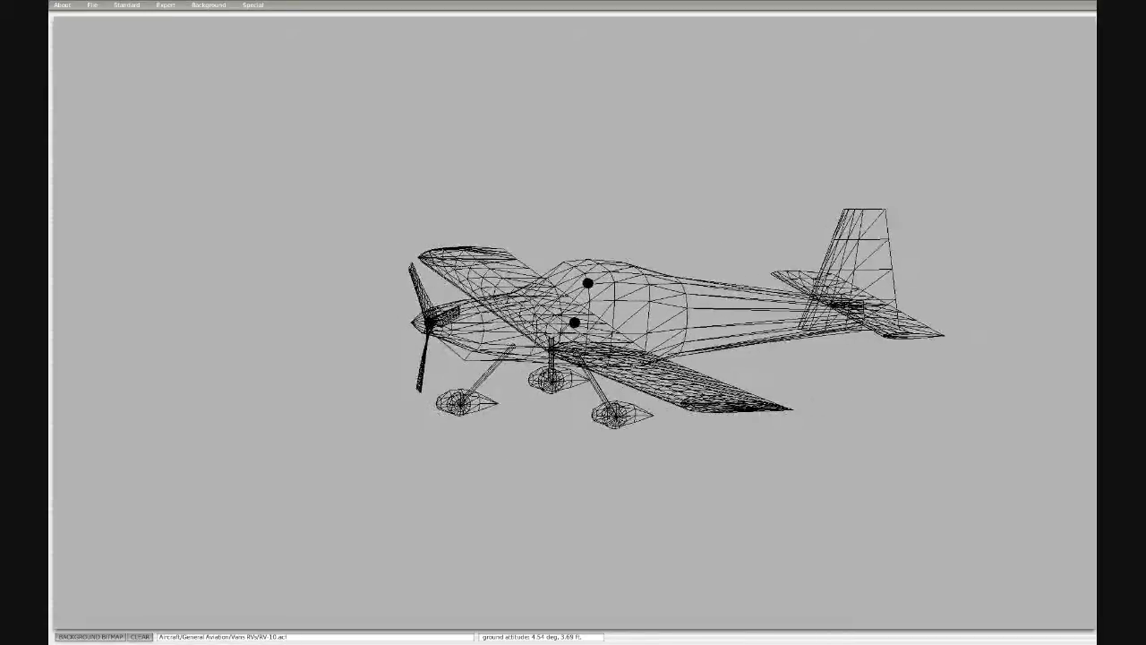
key("space")
key("Right")
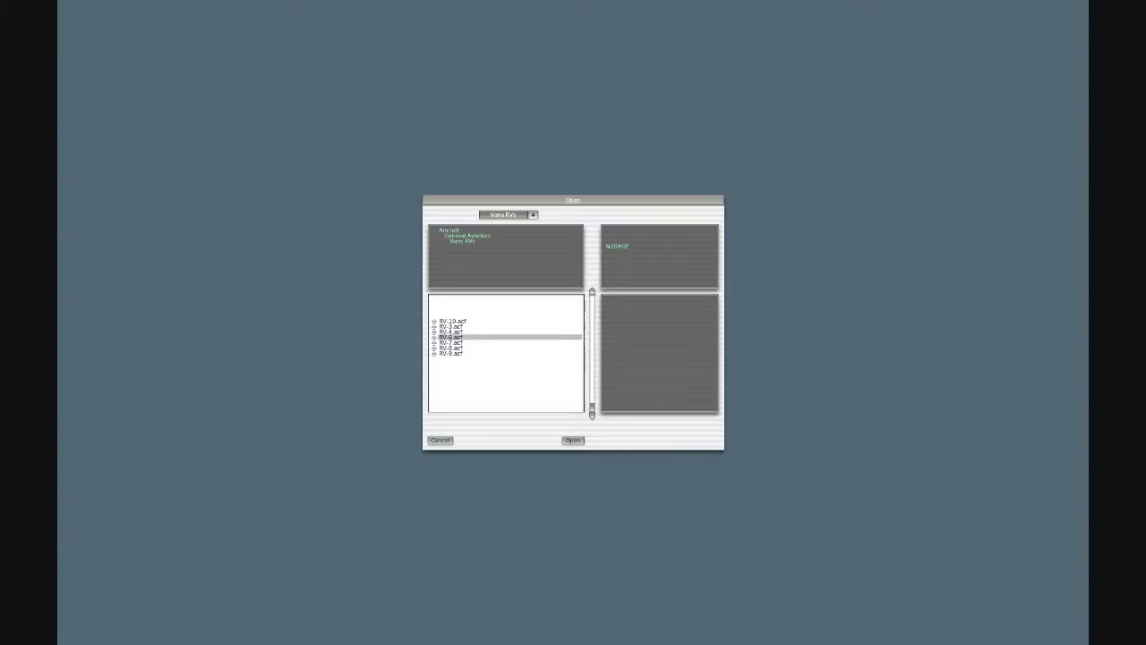
Step: In X-Plane, load an aircraft from the Vans RVs folder and look over its full cockpit instrument panel
key("Return")
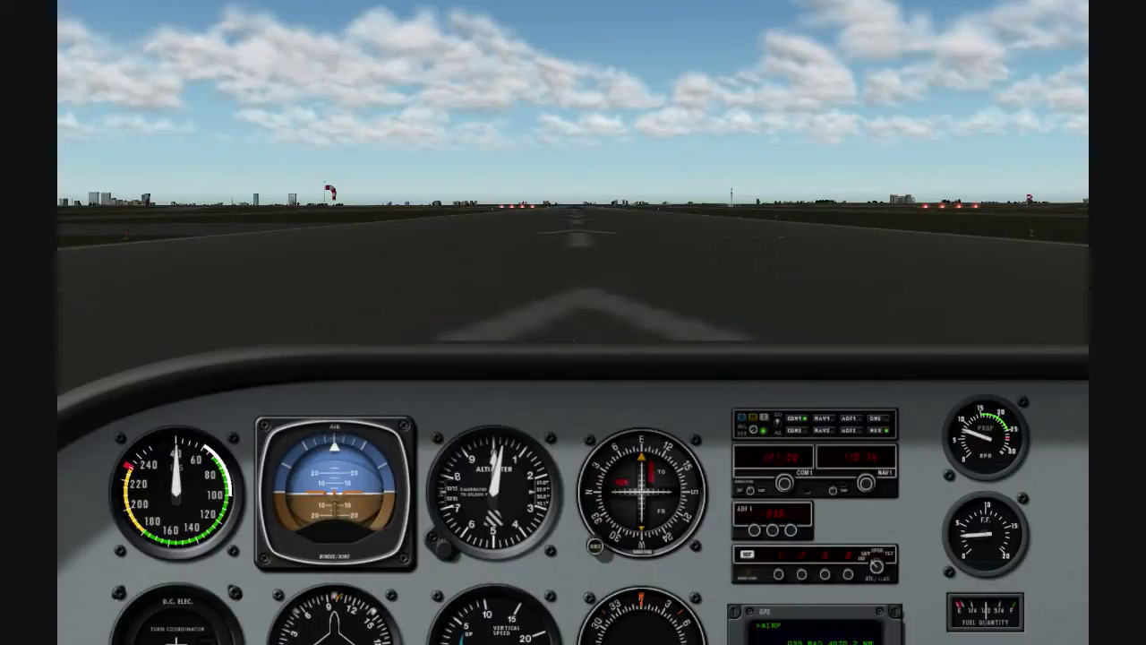
key("Down")
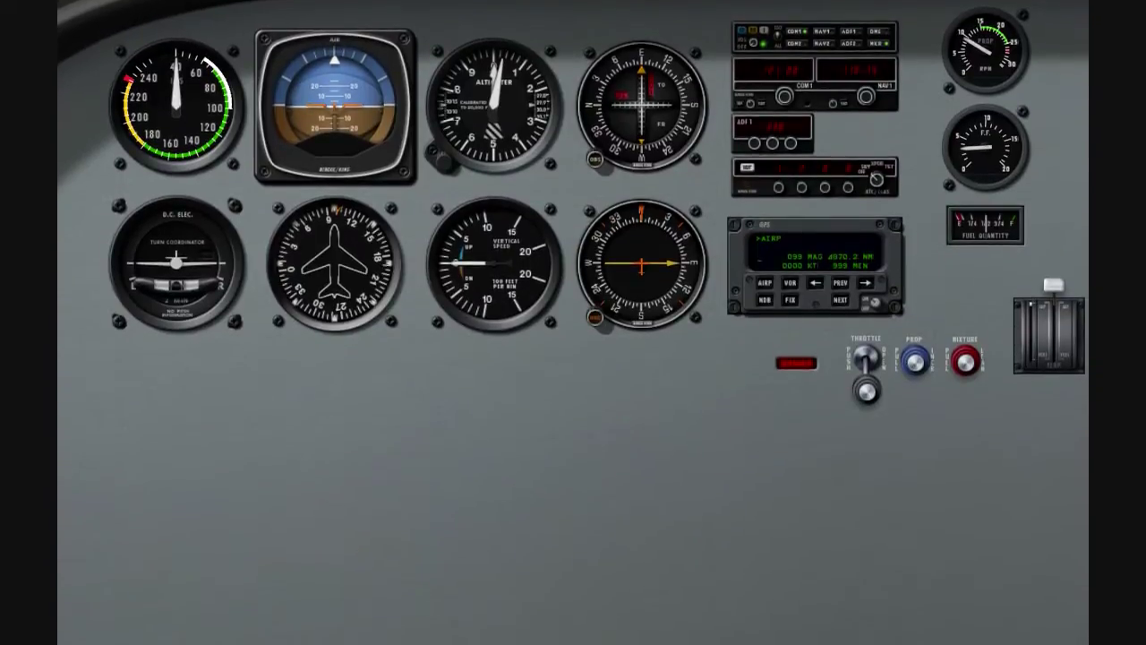
key("Up")
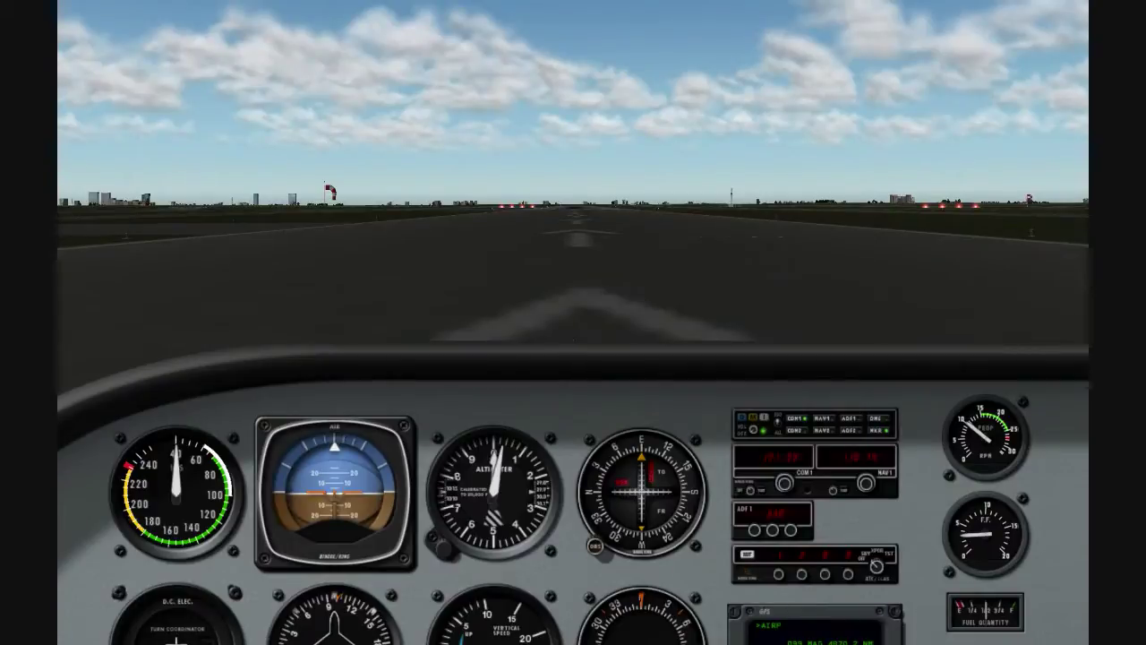
Step: Look around the aircraft on the runway, examining its surroundings and shadow from different view directions
key("e")
key("e")
key("e")
key("e")
key("e")
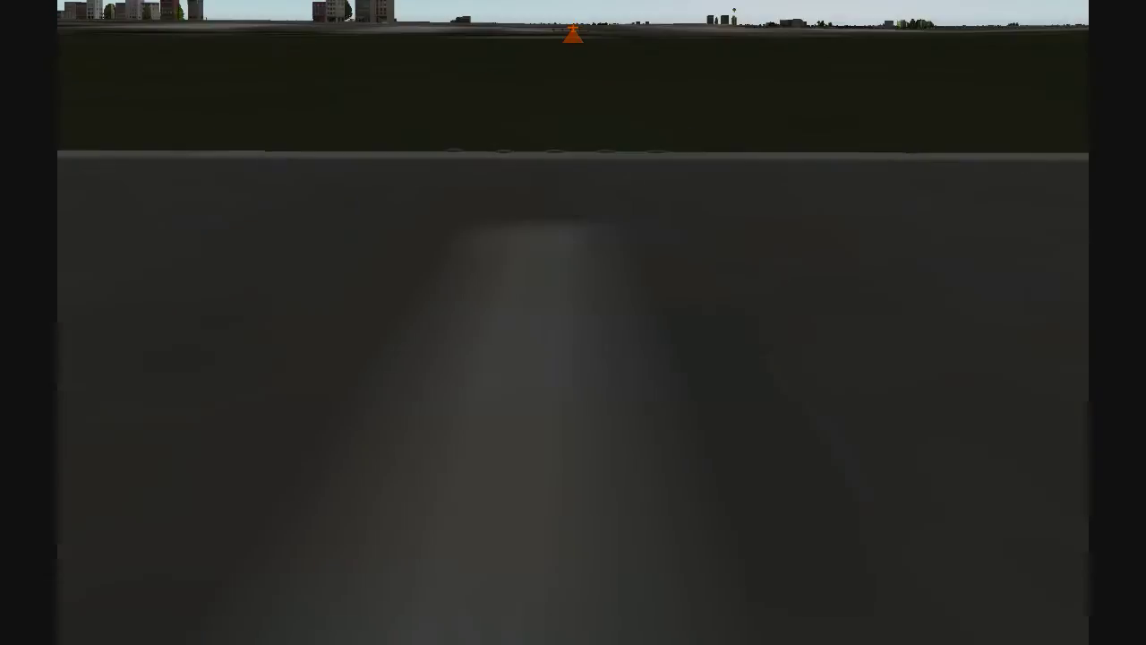
key("q")
key("q")
key("q")
key("q")
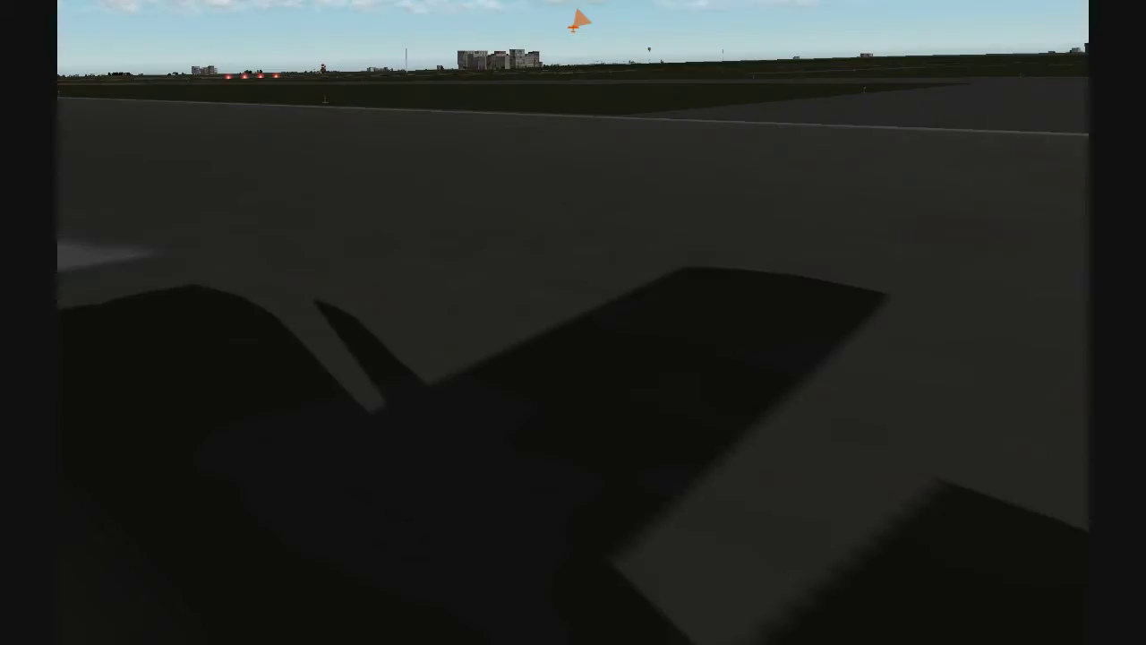
key("shift+8")
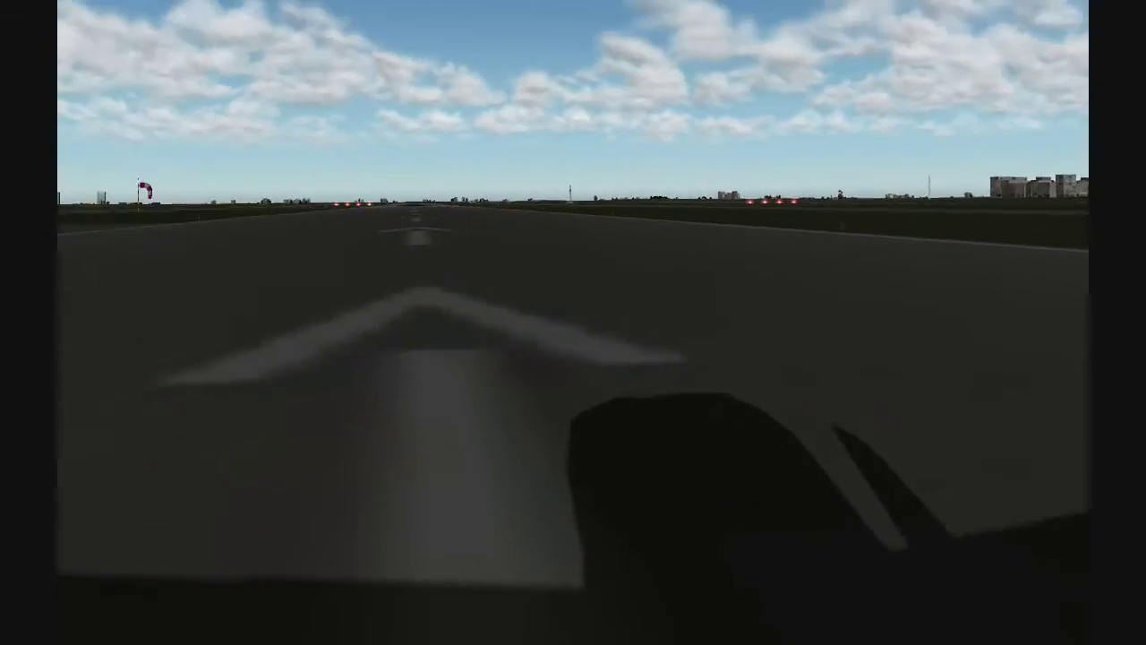
key("a")
key("Left")
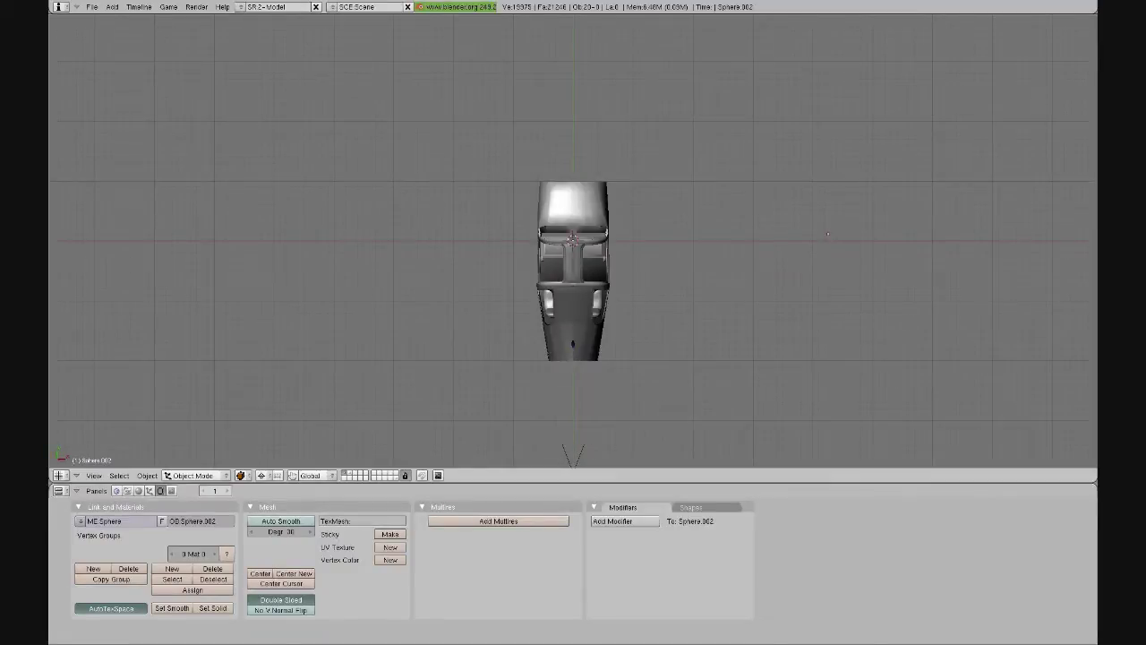
Step: In Blender, reveal the View & Controls user preferences and hide them again
left_click_drag(511, 15, 513, 142)
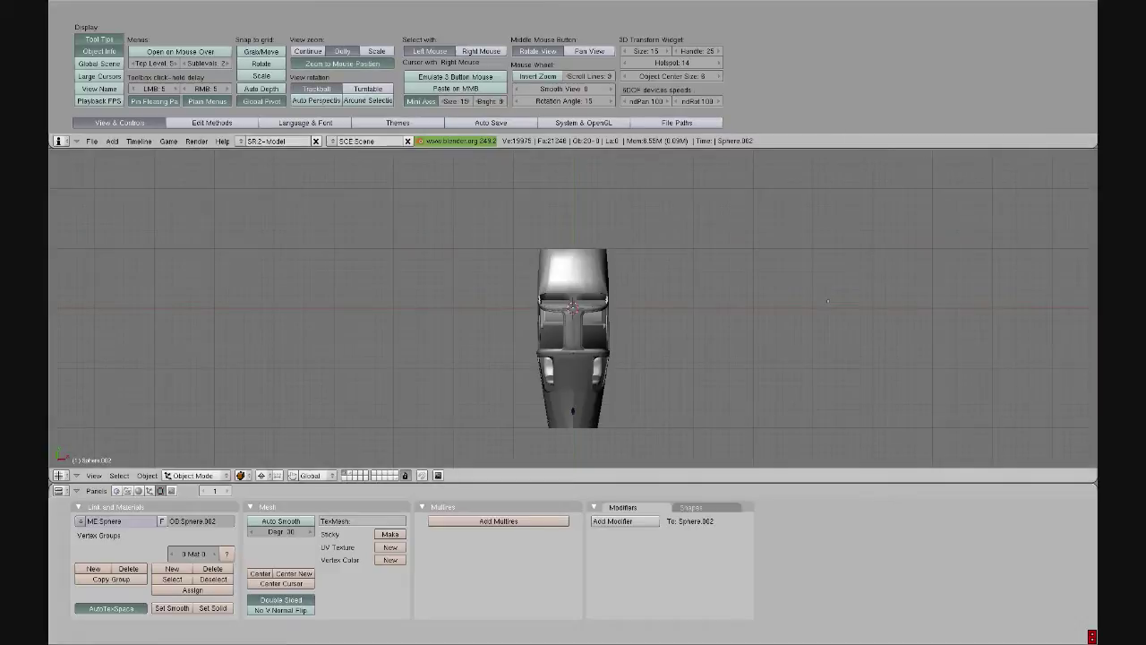
left_click_drag(542, 164, 542, 15)
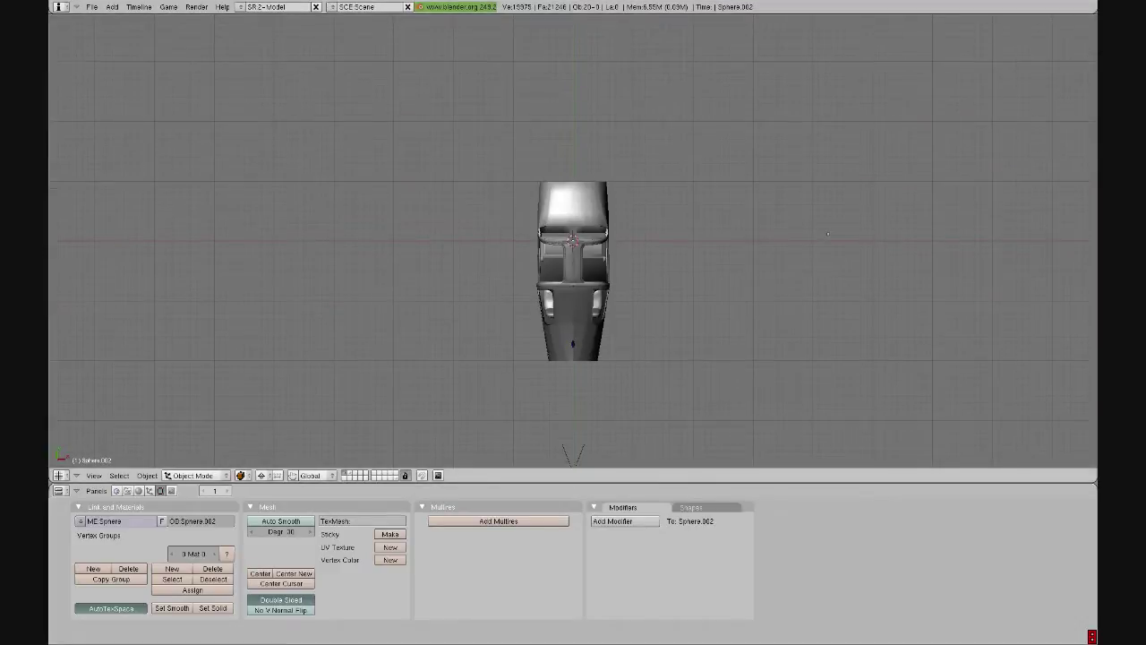
Step: Examine the shaded fuselage and cockpit model from above, from the side and up close at the small panel inside the door opening
scroll(573, 240, "up", 5)
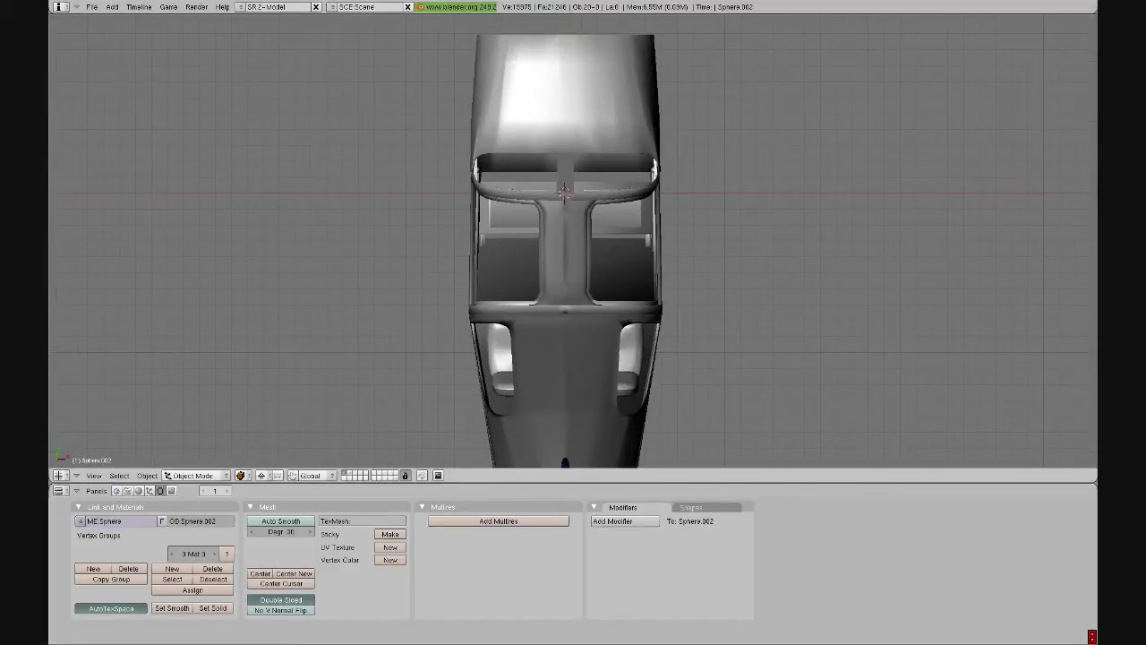
middle_click_drag(573, 240, 483, 246)
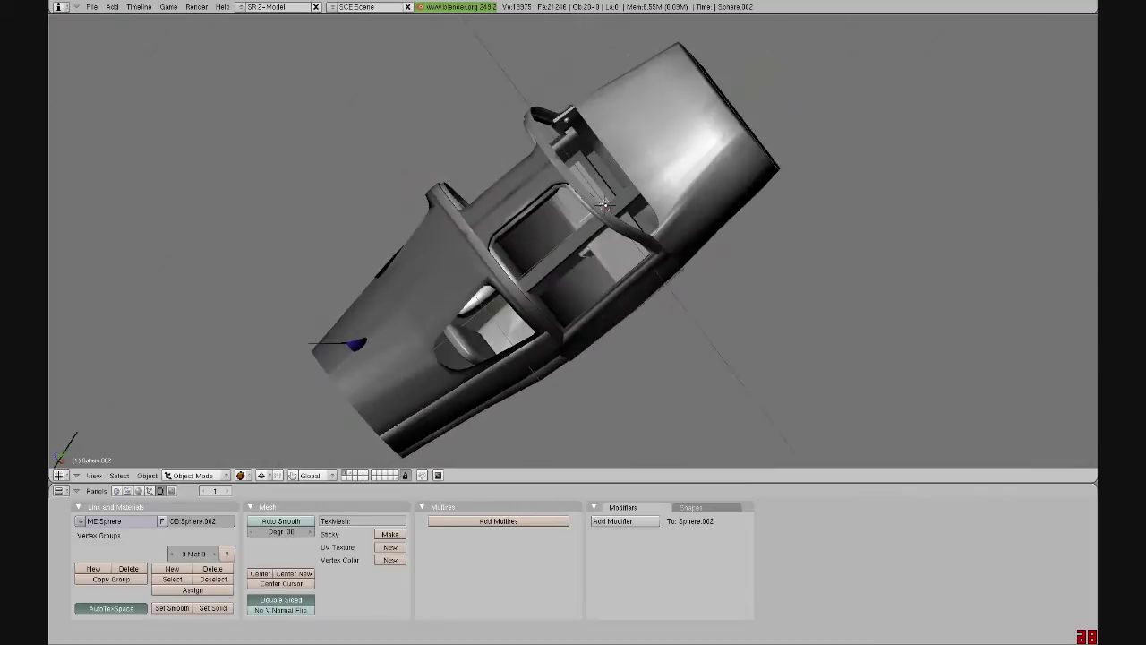
middle_click_drag(649, 313, 385, 358)
middle_click_drag(484, 376, 58, 295)
middle_click_drag(573, 296, 513, 305)
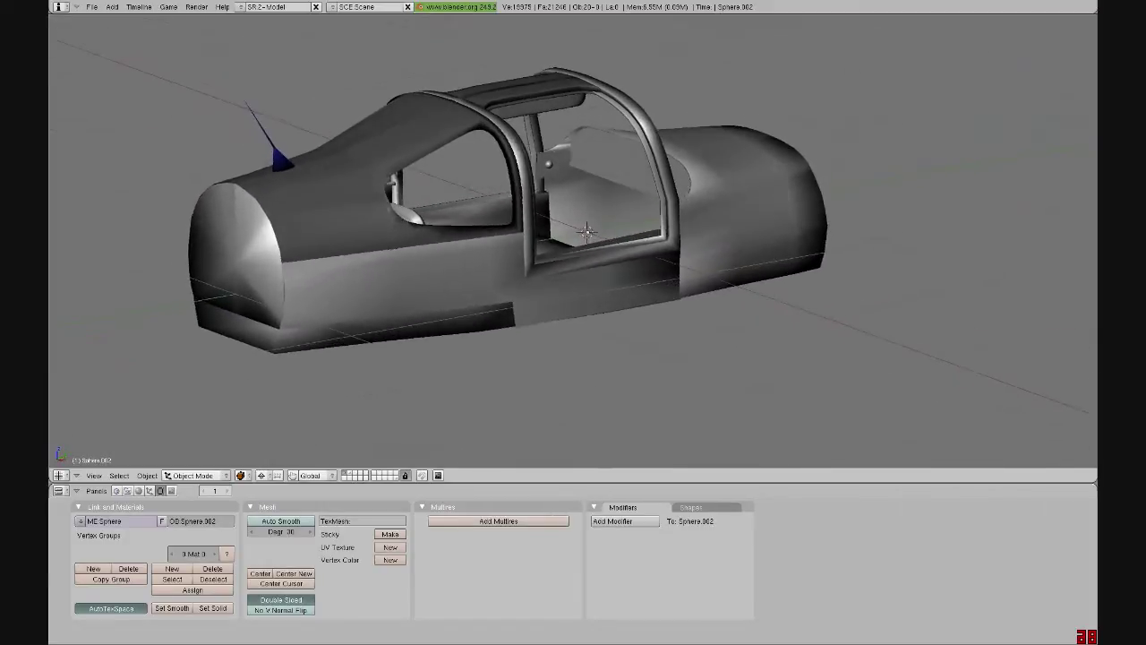
scroll(546, 169, "up", 9)
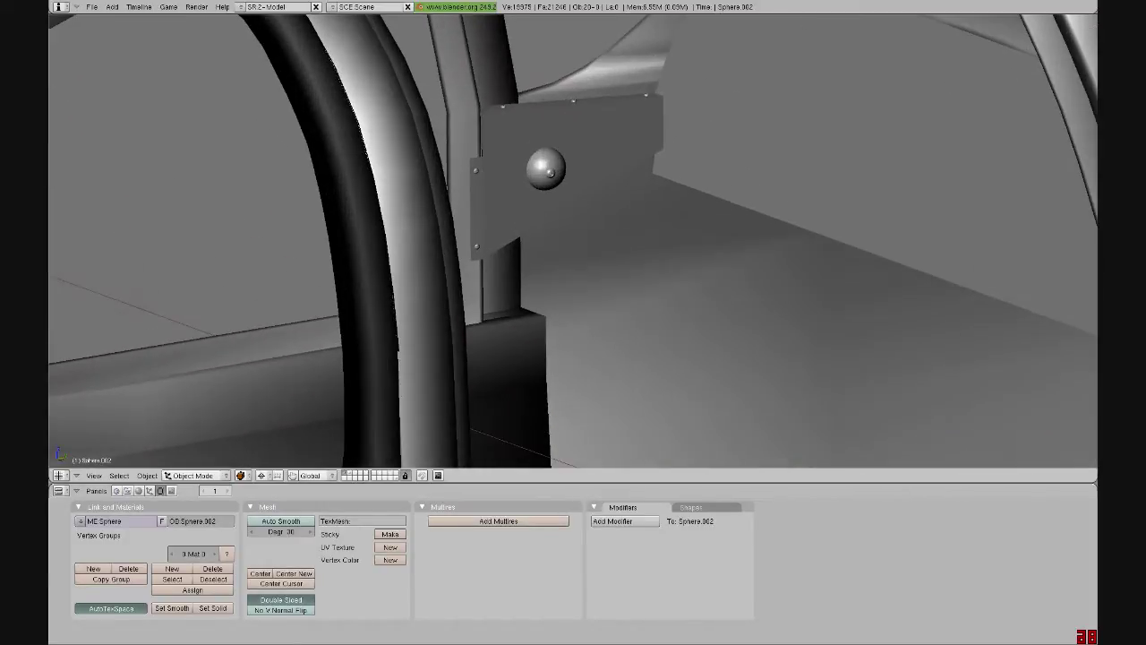
middle_click_drag(716, 466, 739, 501, "ctrl")
scroll(574, 242, "down", 8)
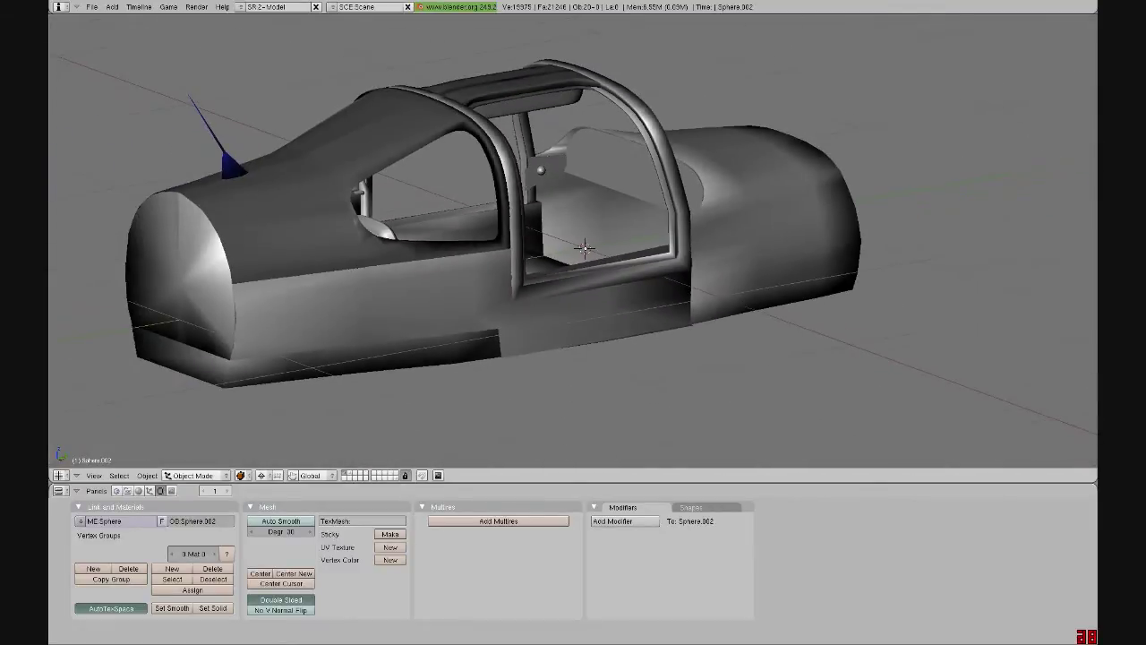
middle_click_drag(573, 242, 501, 251)
mouse_move(601, 240)
middle_mouse_down()
mouse_move(591, 259)
mouse_move(597, 233)
middle_mouse_up()
Step: Open the front seat cushions' mesh for editing in wireframe display and select all the vertices of one cushion
right_click(602, 147)
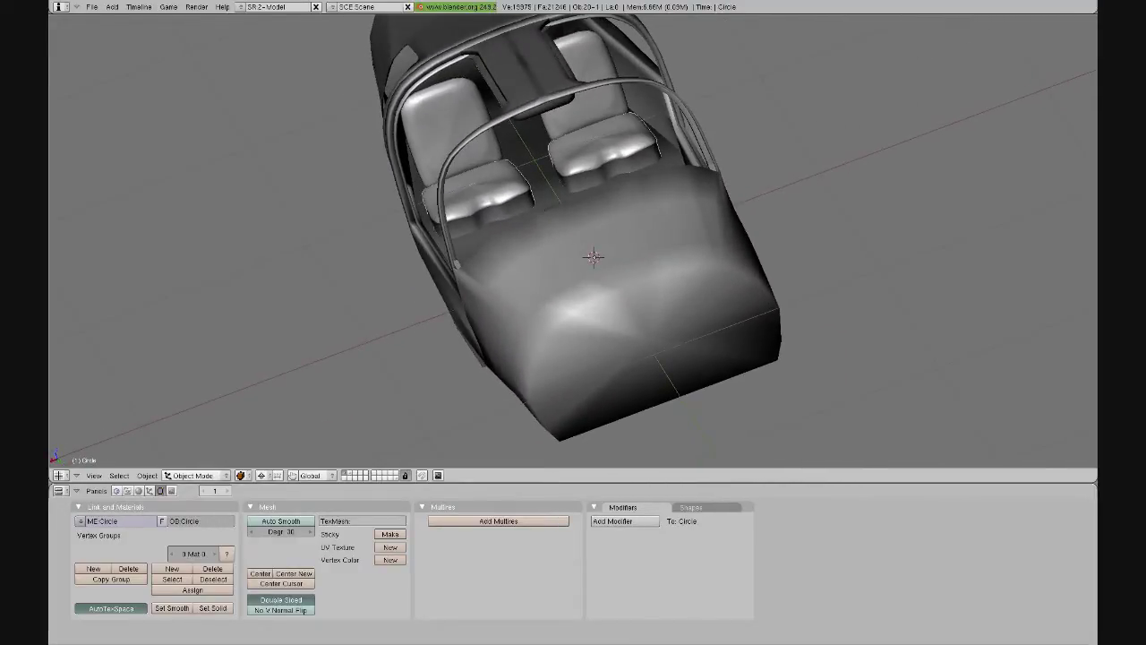
key("Tab")
key("z")
scroll(598, 145, "up", 3)
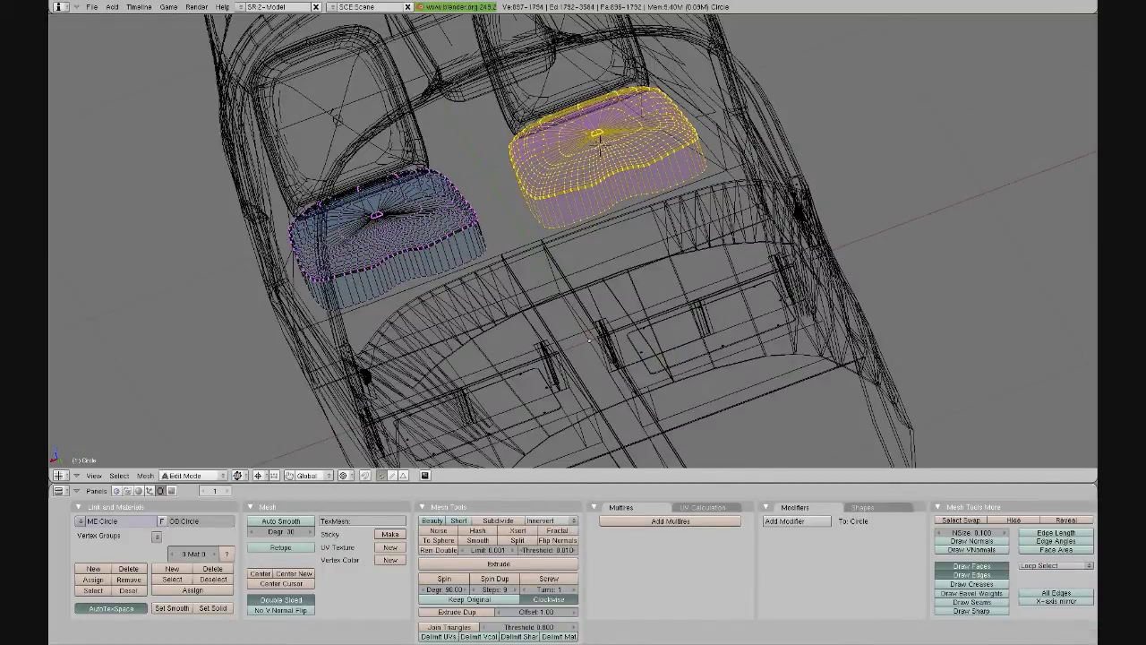
scroll(598, 145, "up", 7)
middle_click_drag(598, 143, 579, 224)
scroll(573, 241, "down", 1)
middle_click_drag(573, 286, 581, 222)
scroll(578, 220, "down", 2)
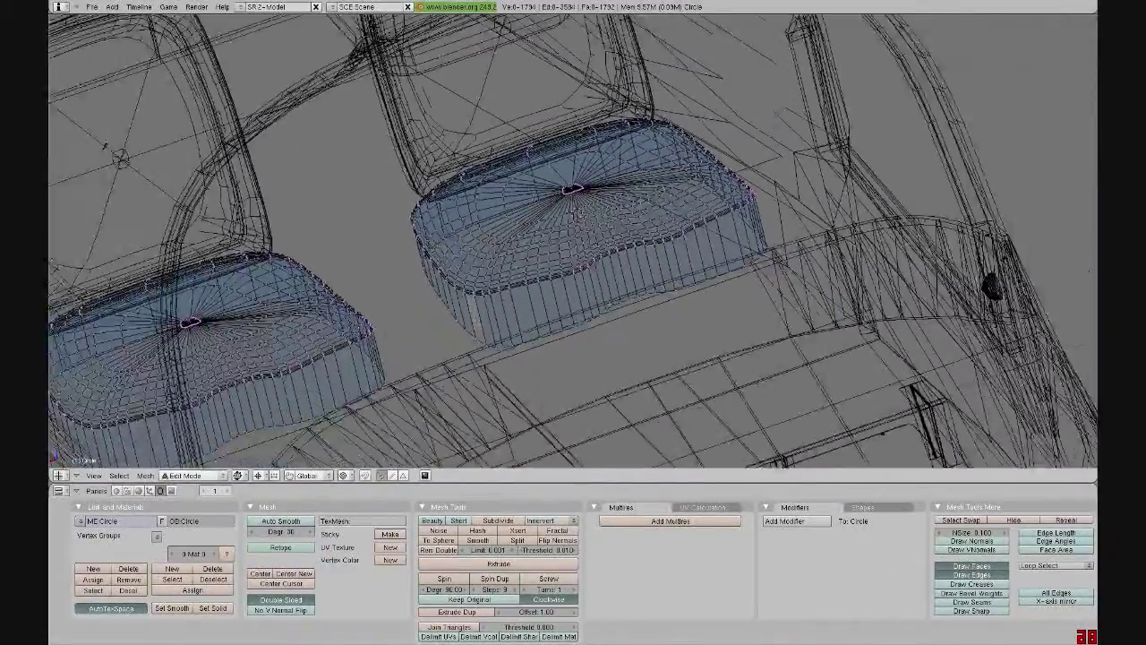
middle_click_drag(578, 215, 578, 214)
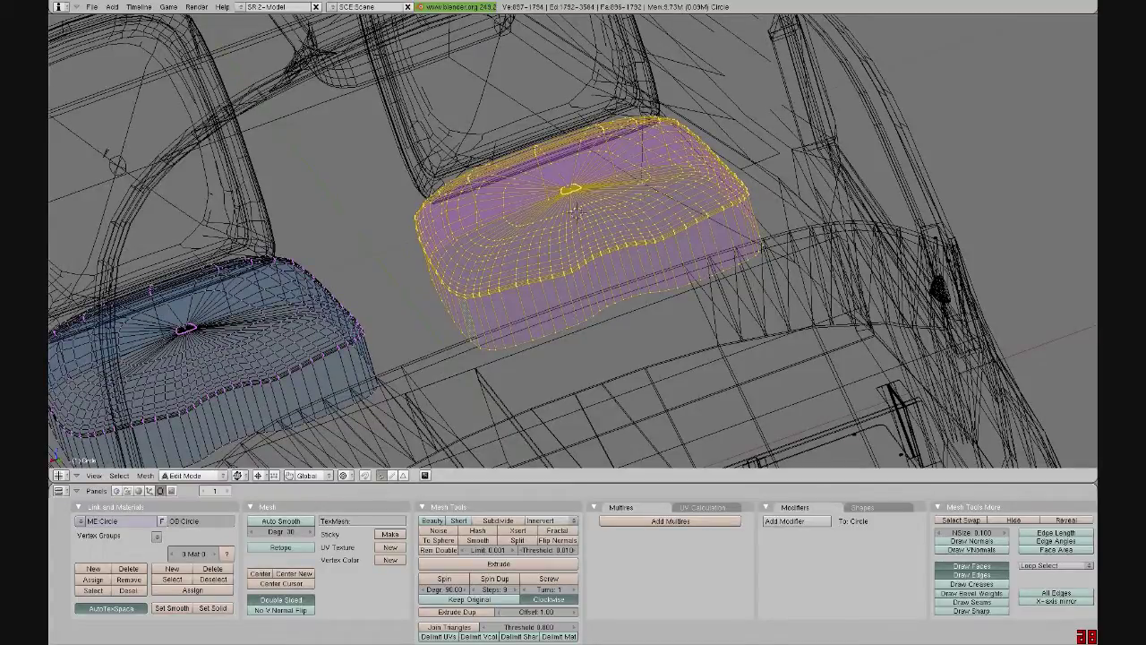
Step: Try scaling, rotating and moving the selected front seat cushion
key("s")
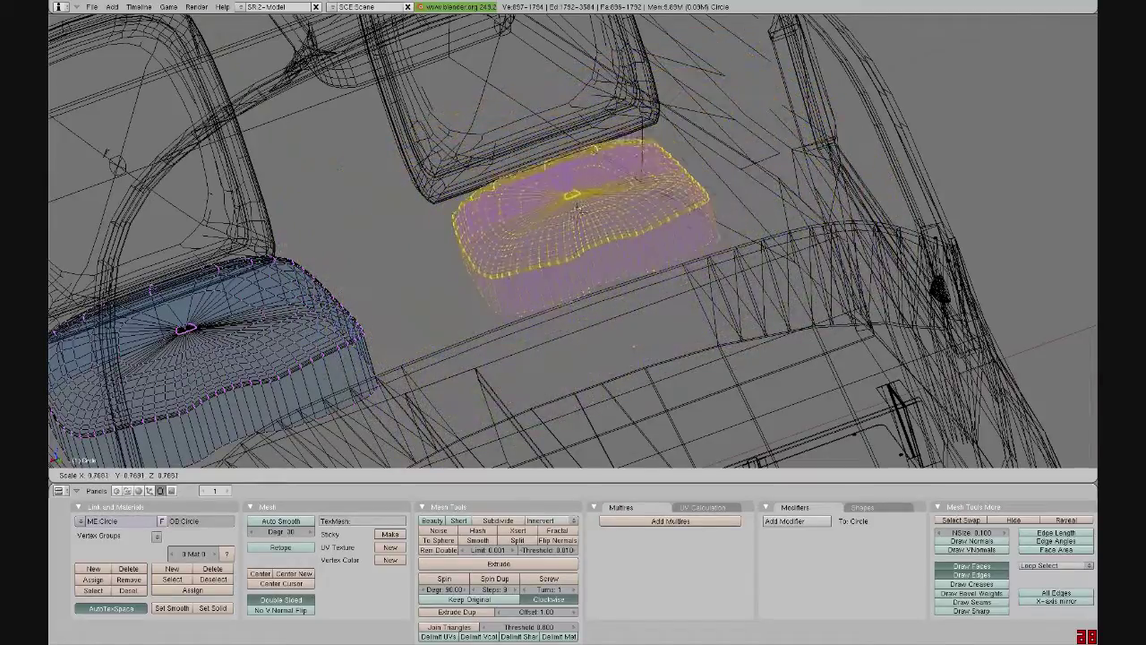
key("r")
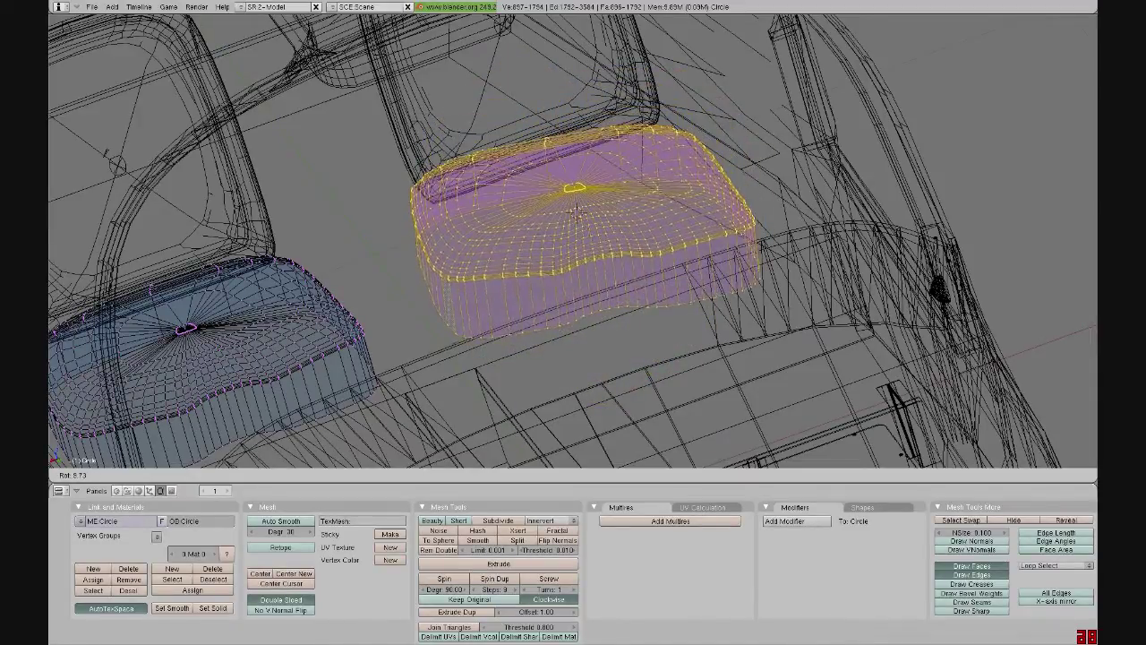
left_click(576, 210)
key("g")
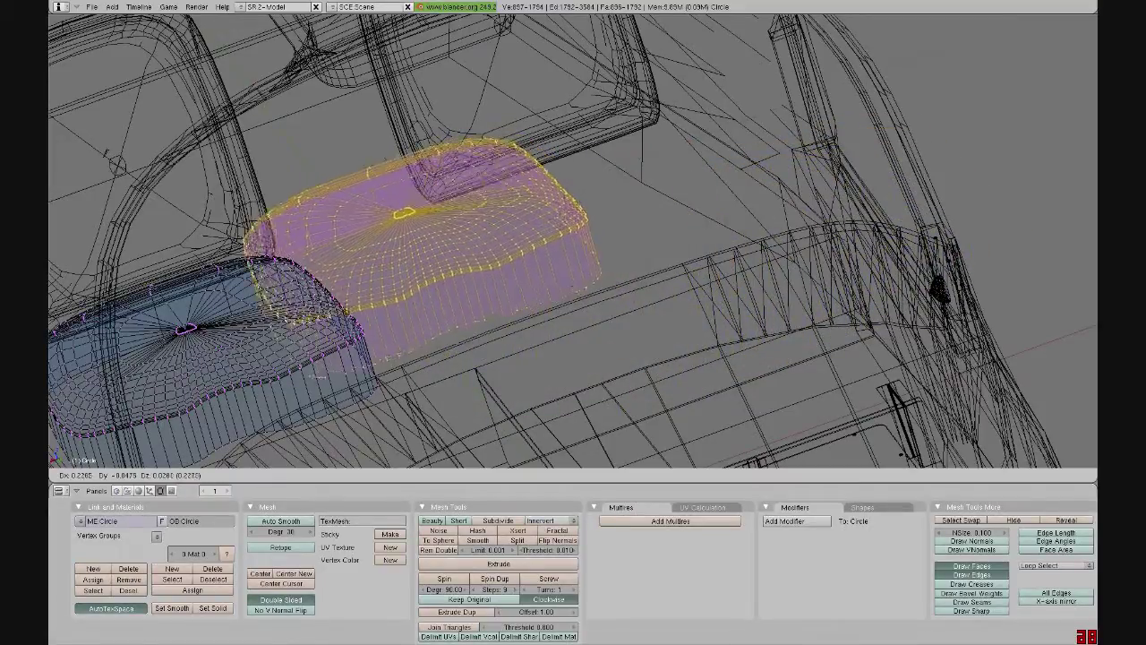
left_click(577, 210)
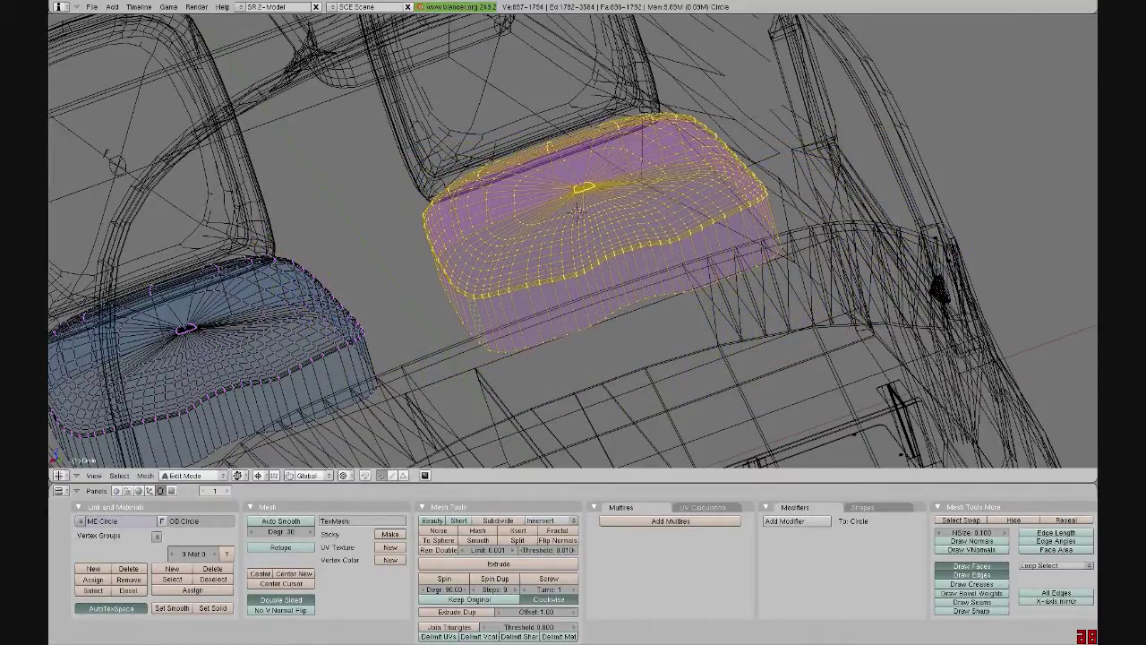
Step: Return to the shaded display, clear the vertex selection and leave mesh editing of the seat cushions
key("z")
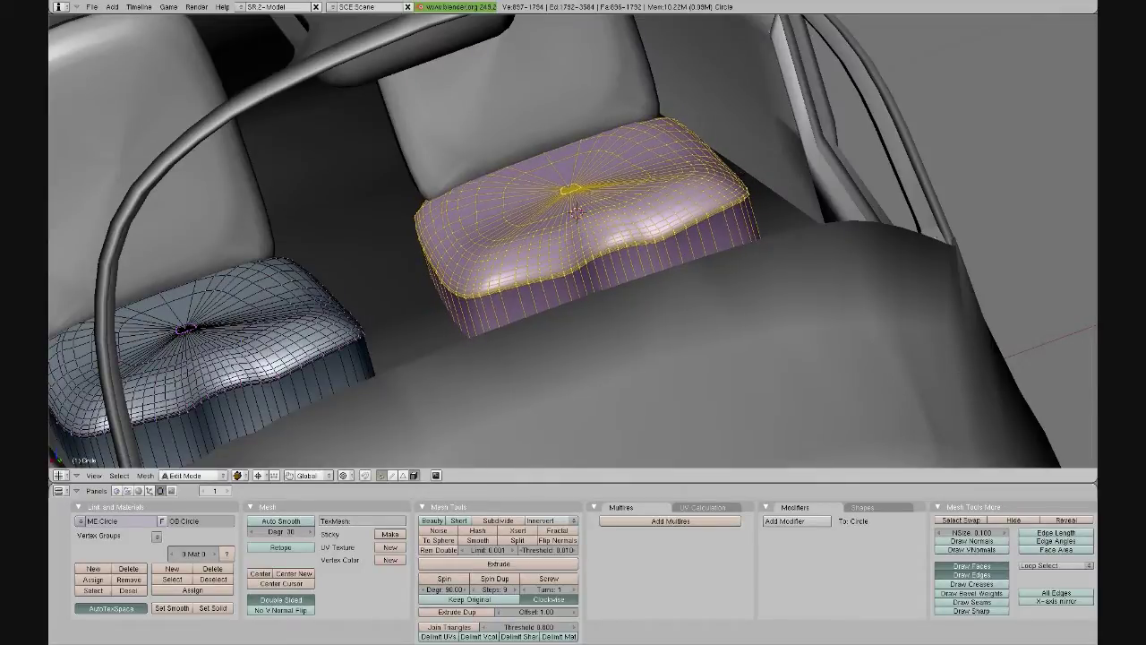
key("a")
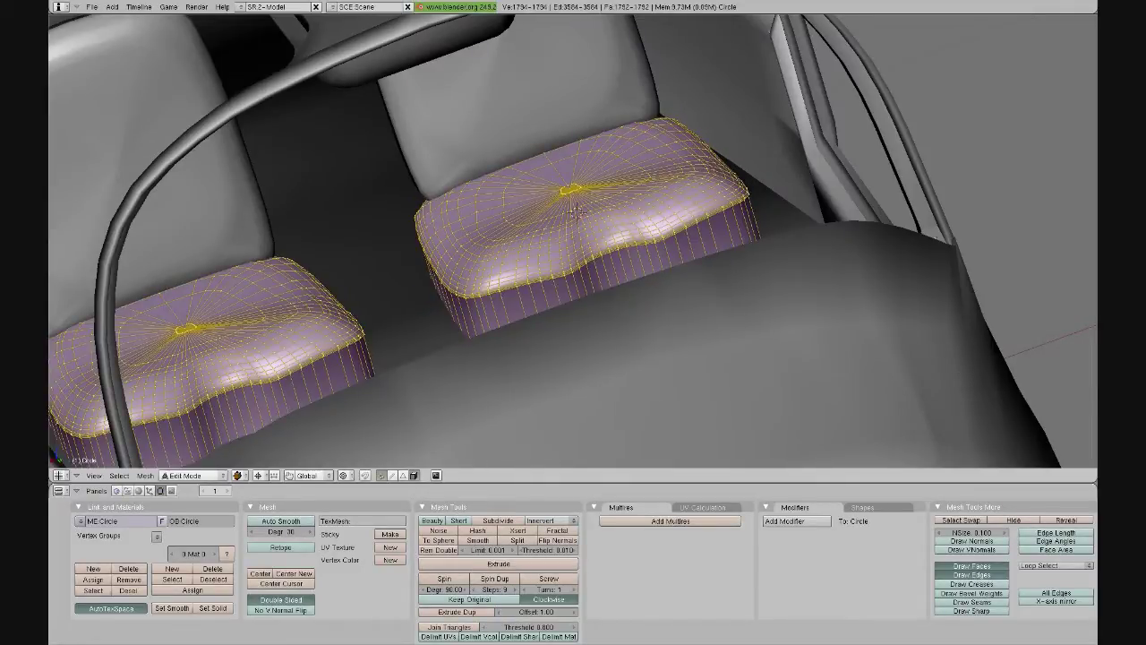
key("a")
scroll(573, 240, "down", 7)
middle_click_drag(573, 240, 752, 193)
key("Tab")
Step: Open the cockpit panel's screw mesh for editing in wireframe display, select one whole screw head and center the view on it
middle_click_drag(579, 315, 552, 296)
scroll(750, 347, "up", 7)
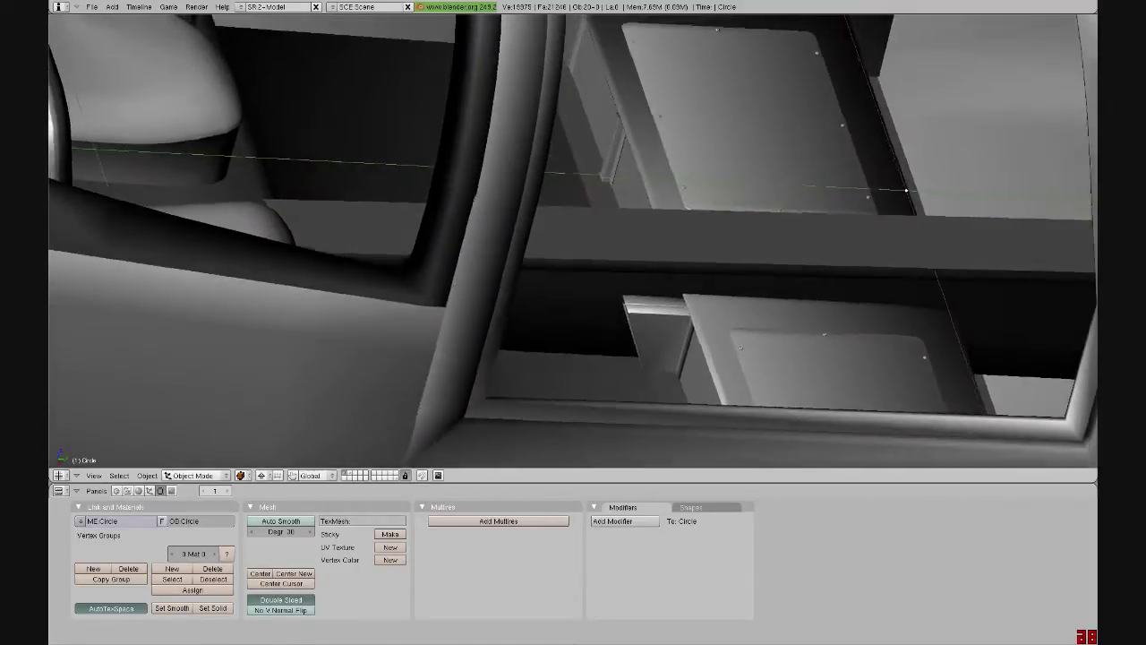
mouse_move(573, 269)
middle_mouse_down()
mouse_move(572, 243)
mouse_move(565, 265)
middle_mouse_up()
scroll(566, 265, "up", 1)
scroll(574, 241, "up", 8)
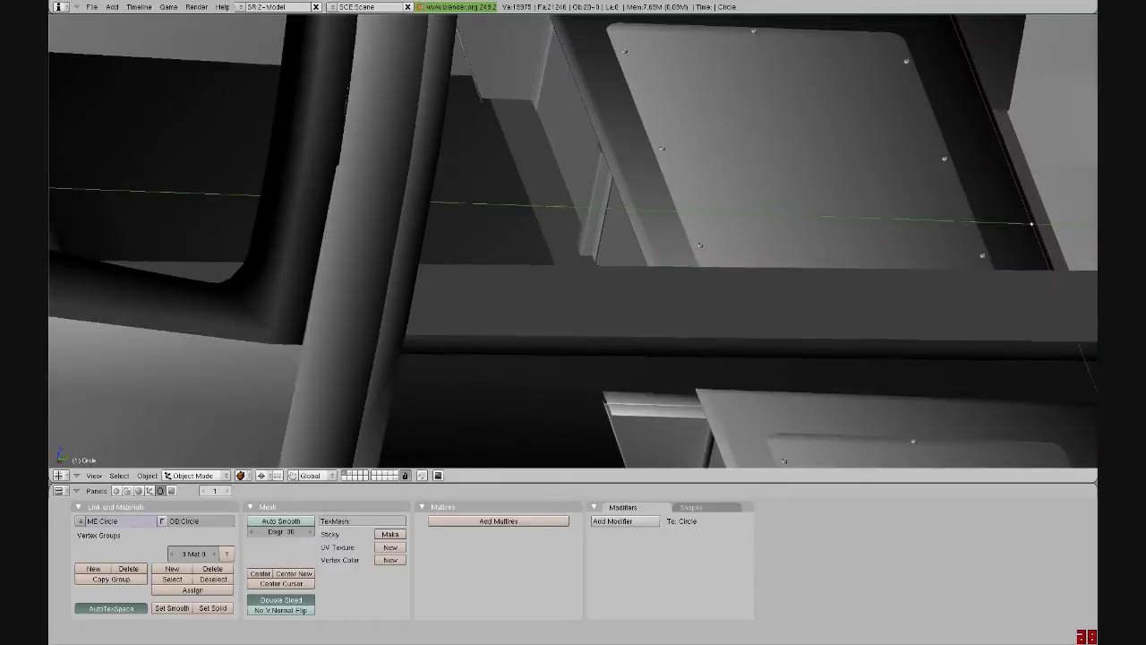
scroll(573, 241, "up", 5)
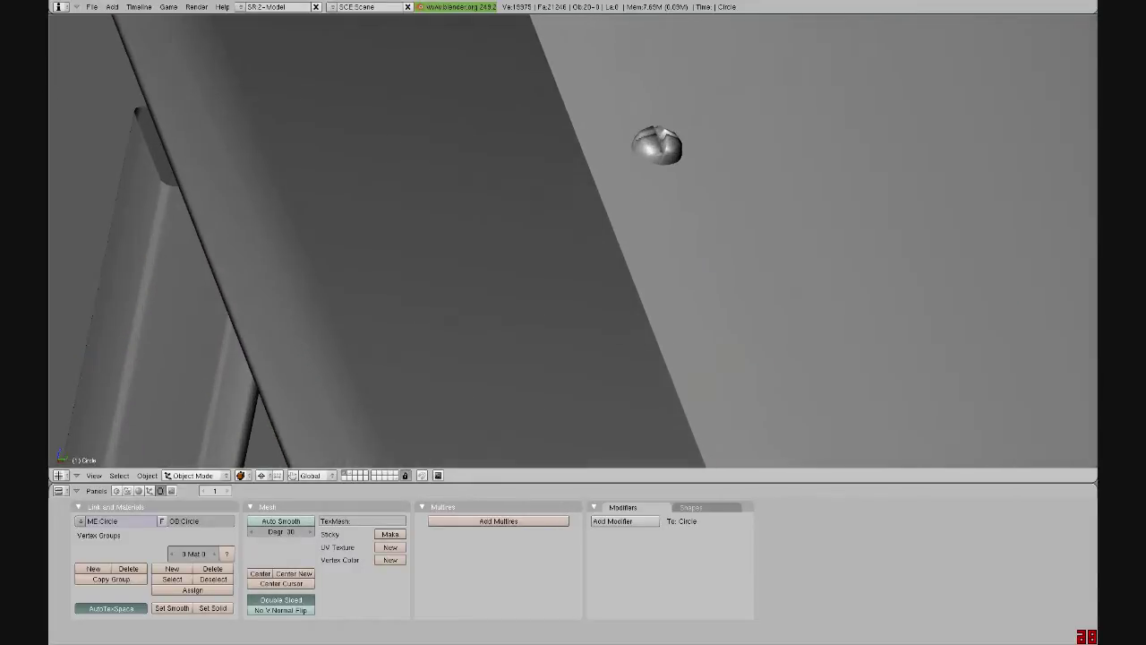
key("Tab")
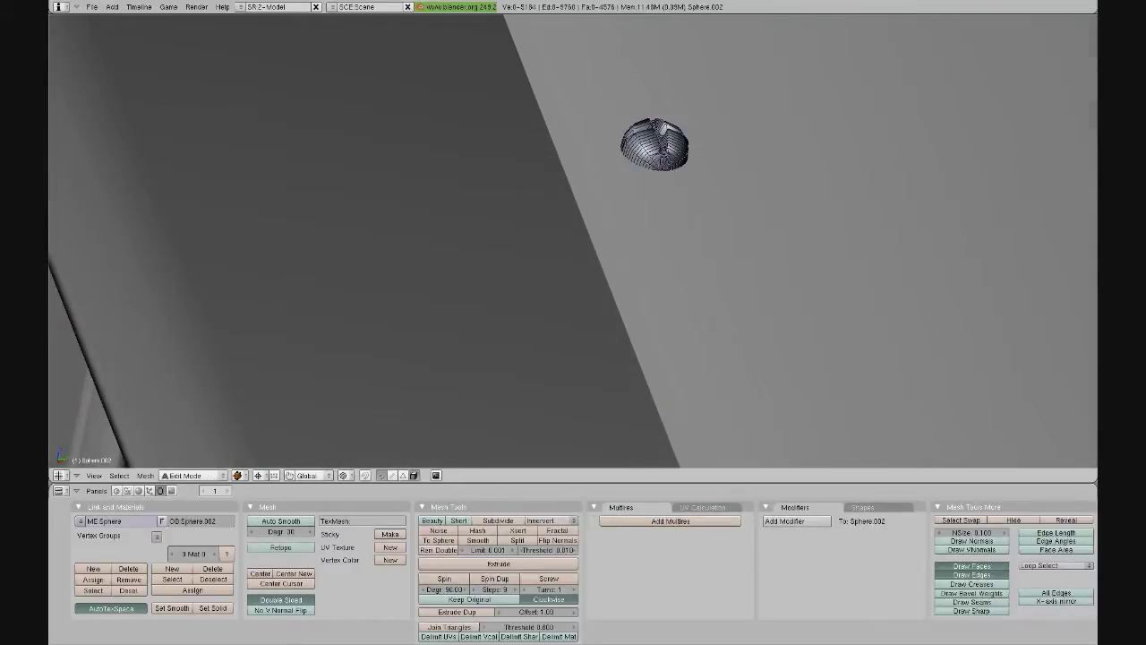
key("z")
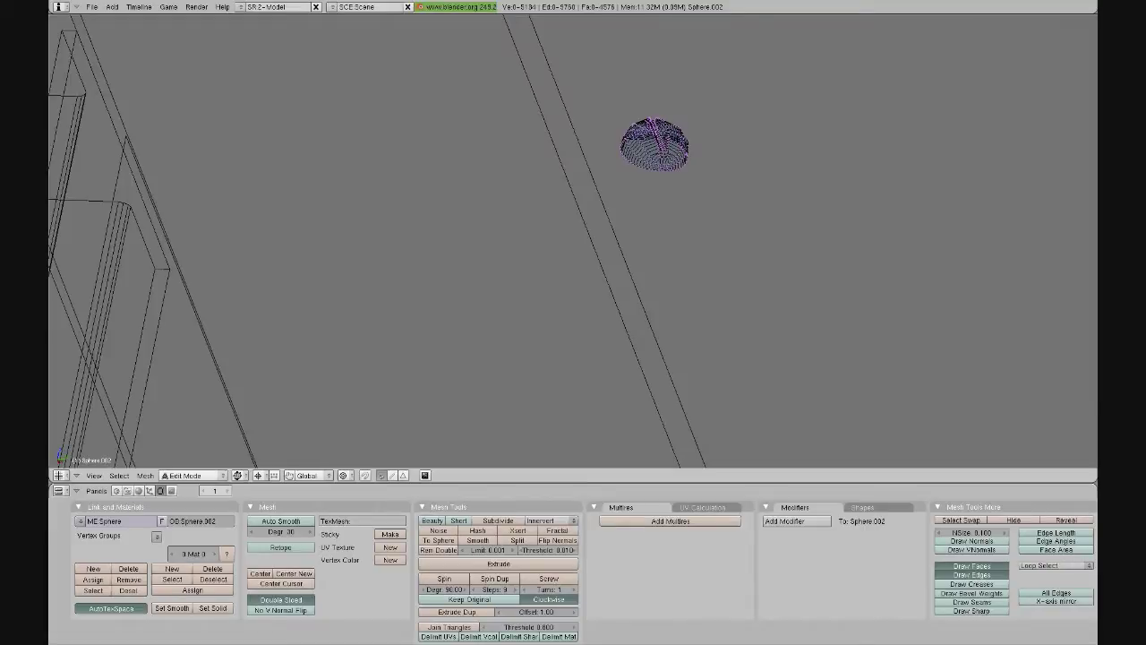
key("l")
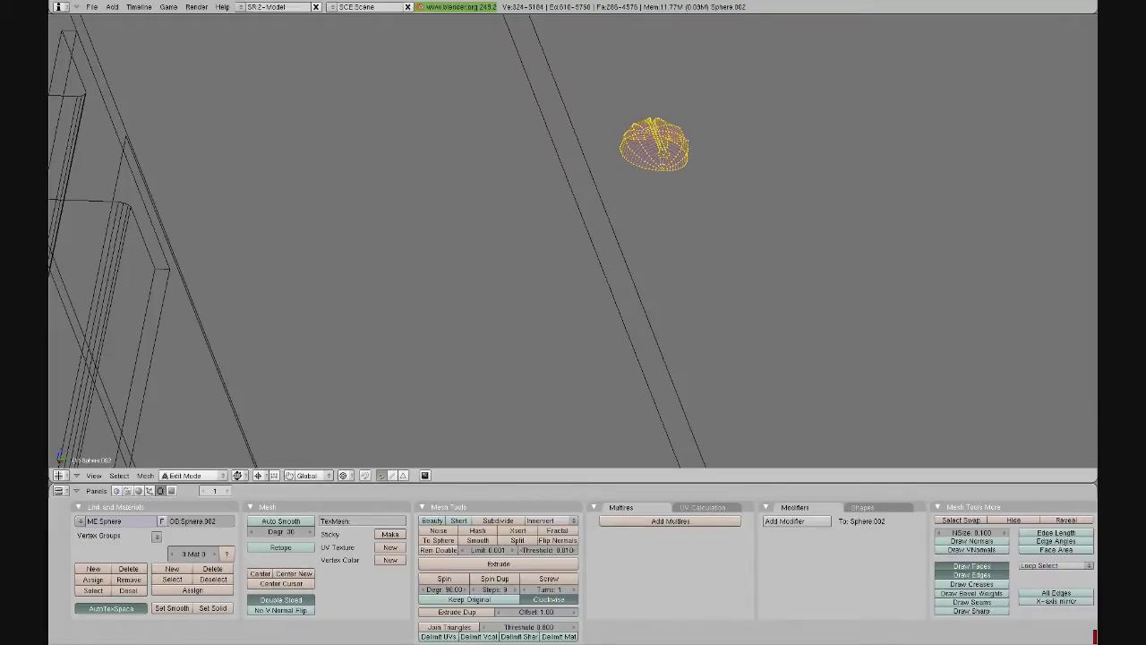
middle_click_drag(655, 138, 614, 226, "shift")
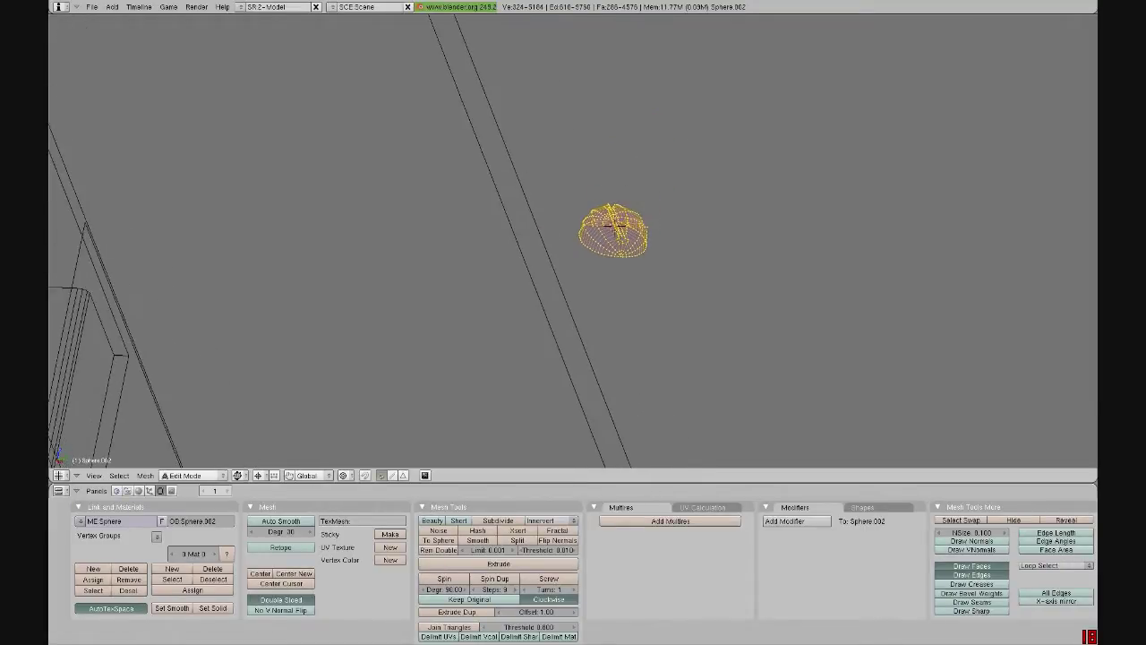
key("c")
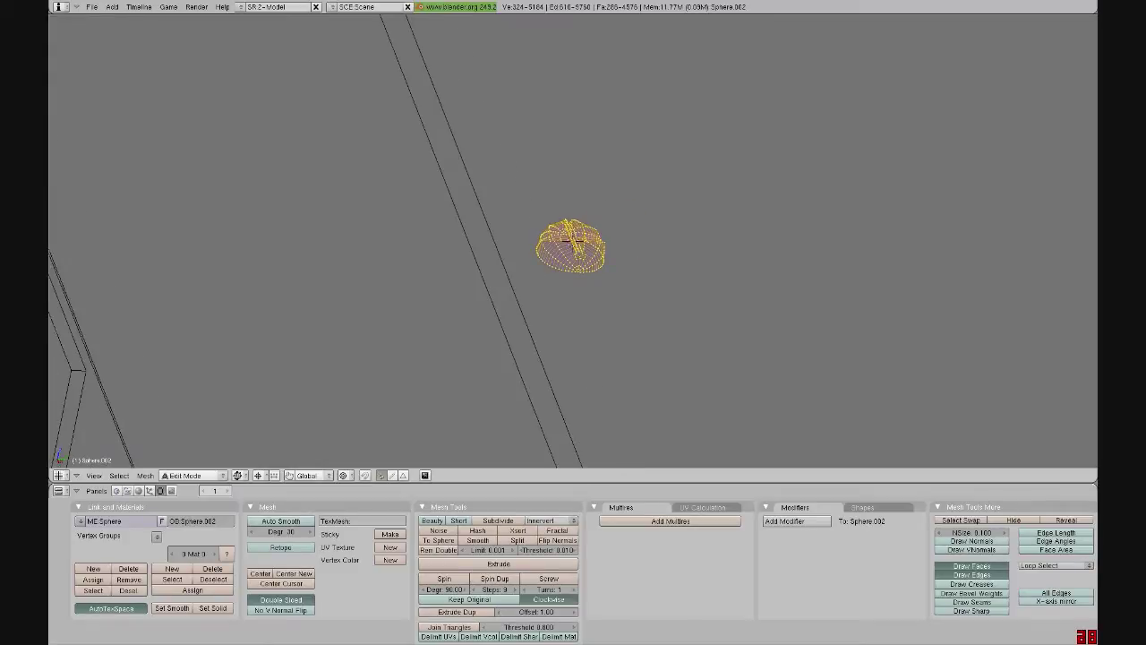
Step: Clear the selection and try moving a single vertex on the upper edge of the screw head
key("a")
scroll(556, 249, "up", 8)
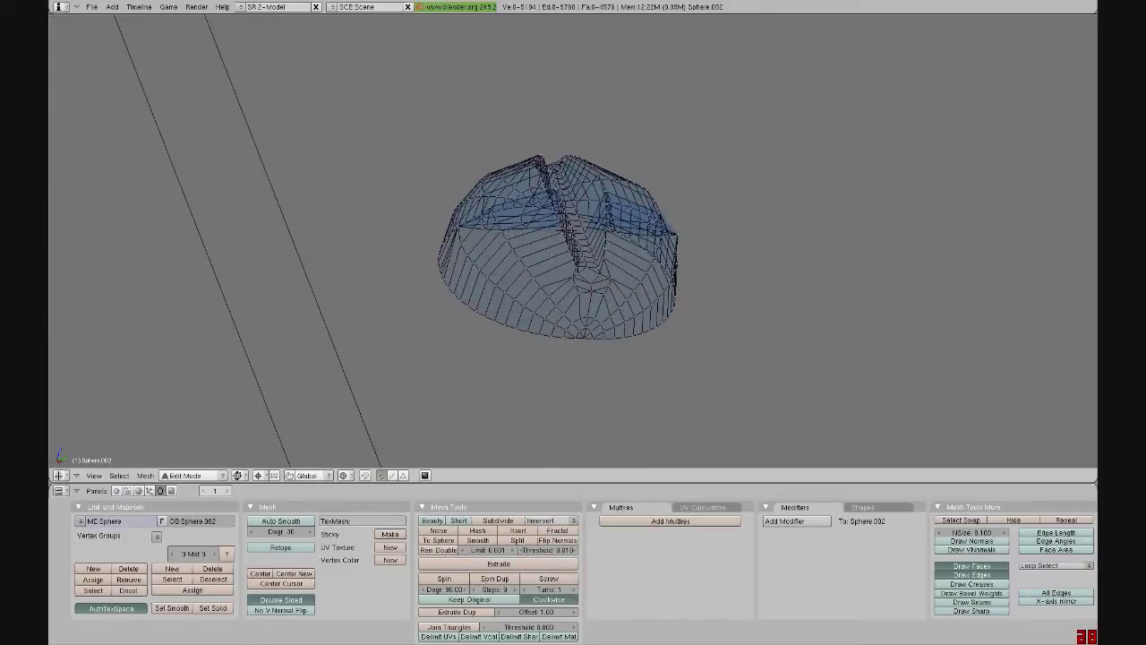
middle_click_drag(561, 226, 618, 242)
scroll(555, 233, "up", 2)
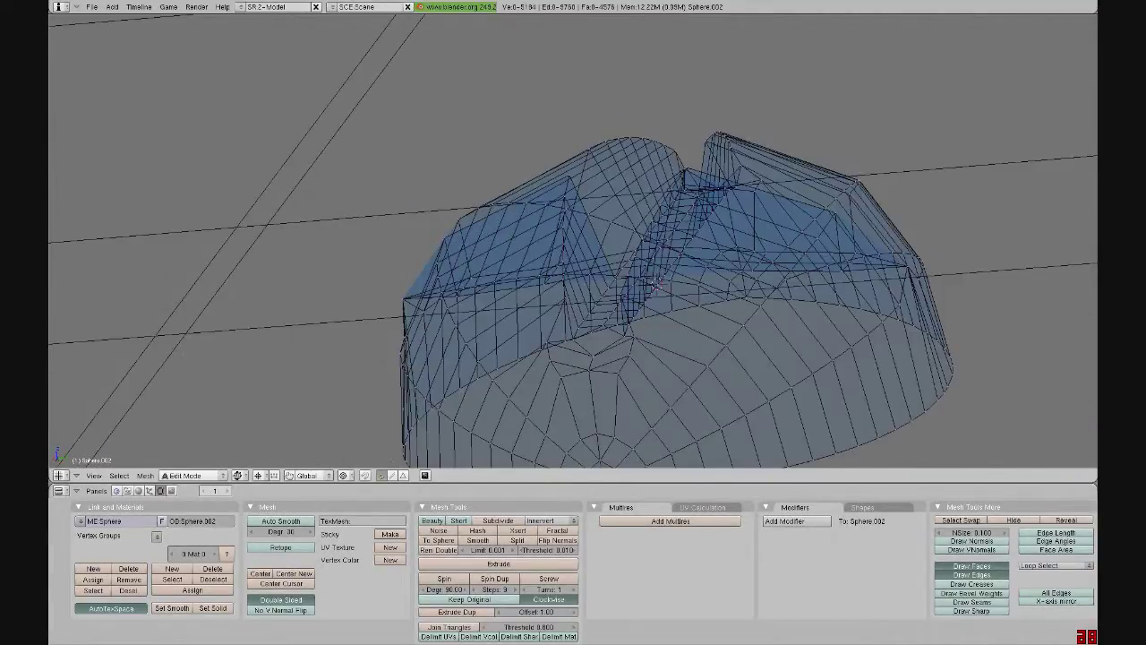
key("g")
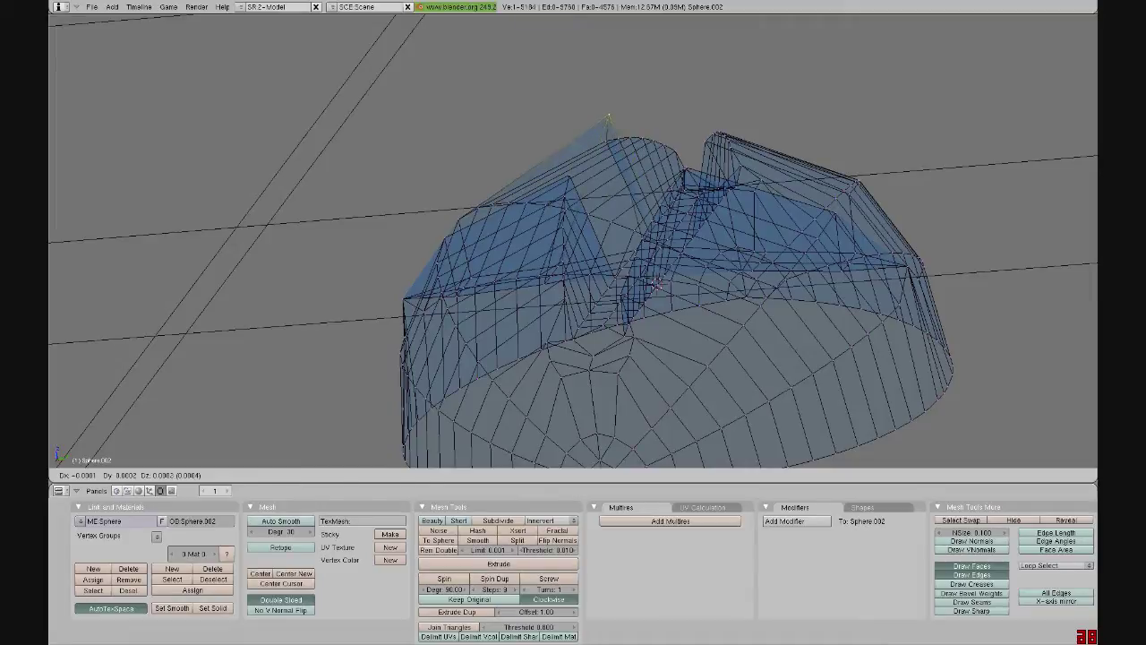
left_click(609, 118)
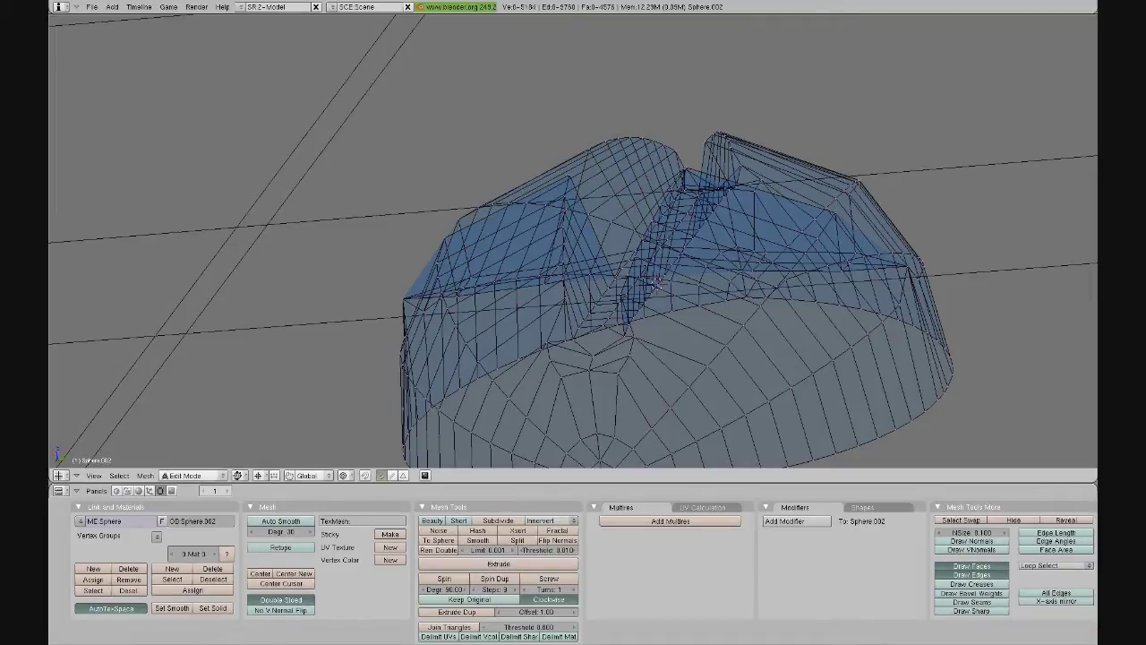
Step: Leave mesh editing of the screws and return to the shaded display of the whole fuselage
scroll(573, 242, "down", 10)
scroll(574, 242, "down", 12)
key("Tab")
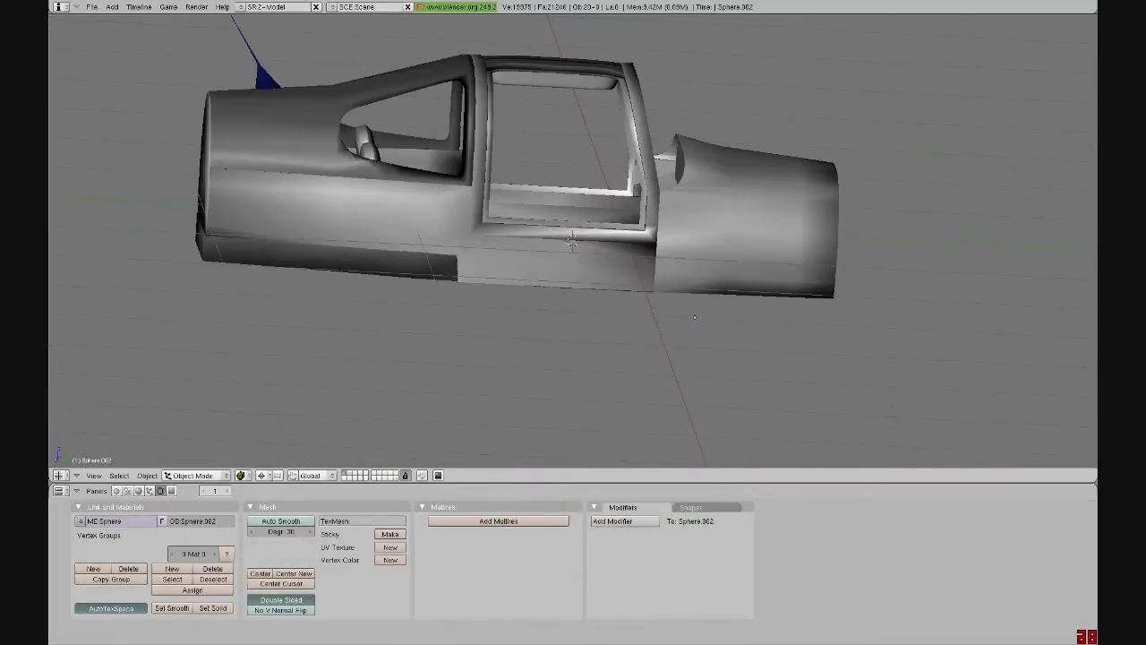
Step: Show the exterior airframe layer in wireframe with all its parts selected, and display the cockpit interior layer together with it
key("z")
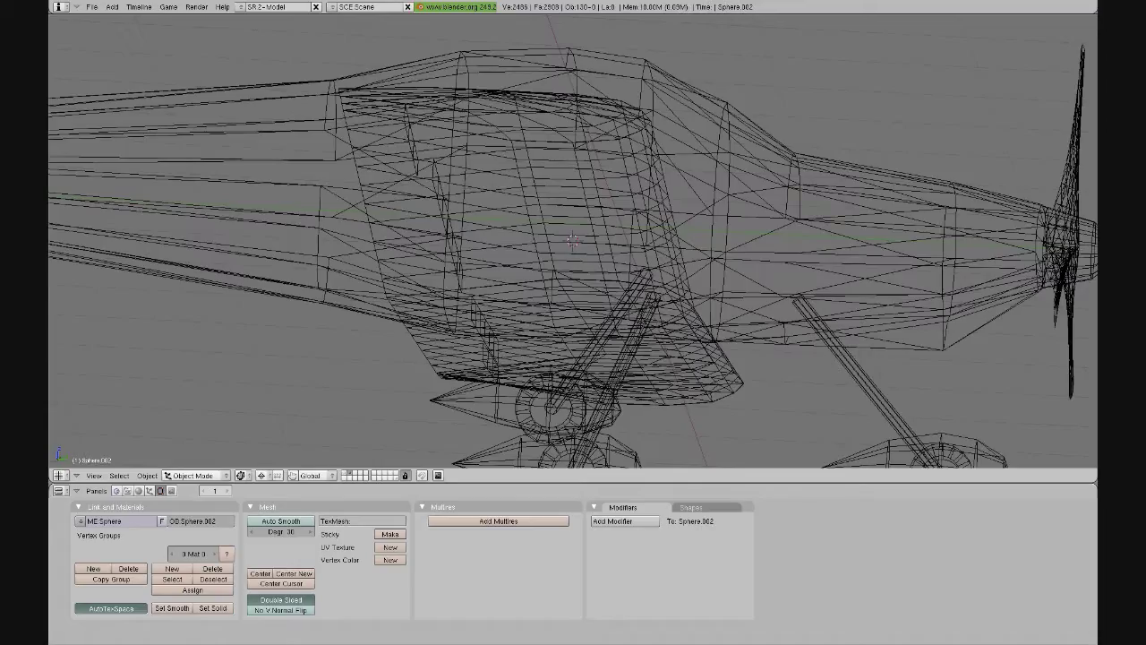
key("a")
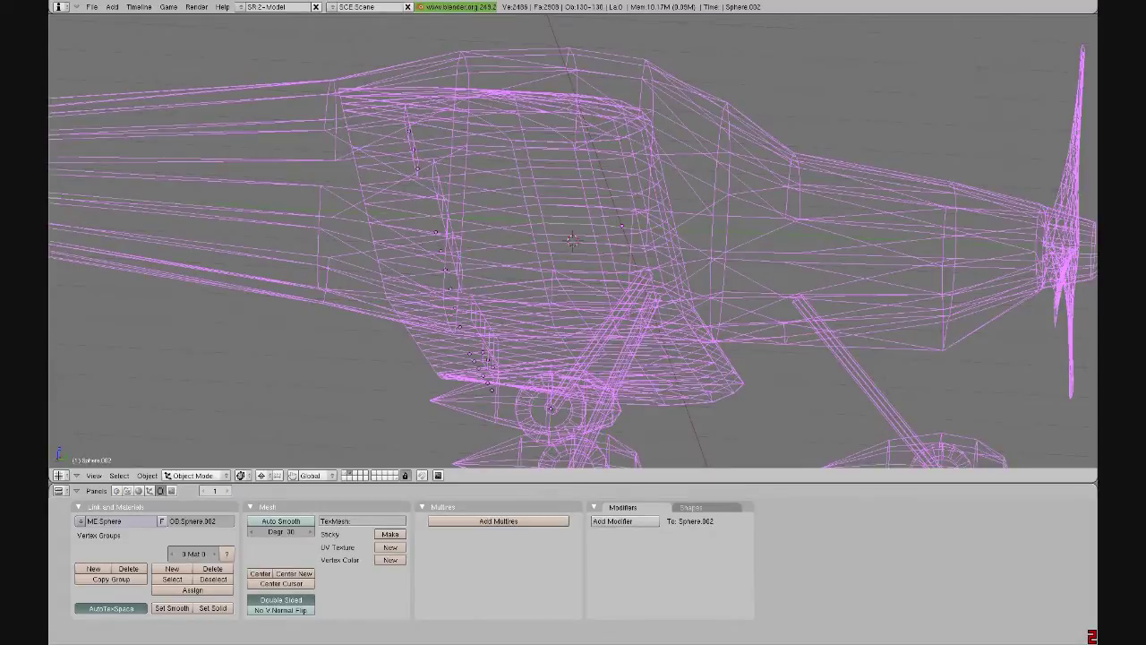
scroll(573, 242, "down", 5)
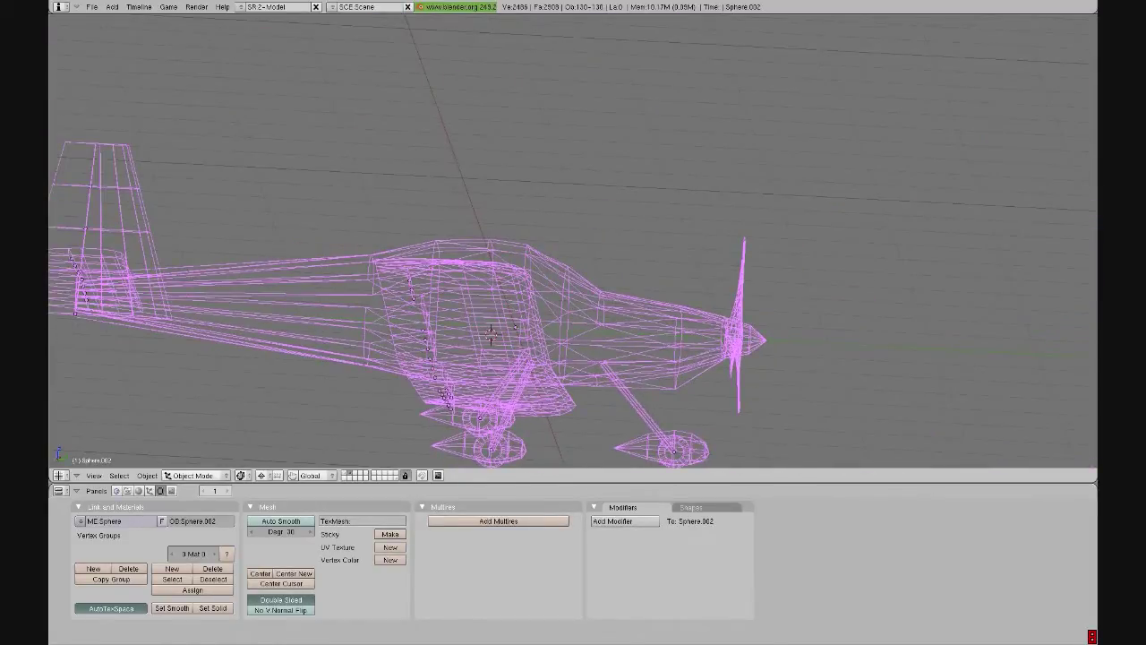
key("shift+1")
middle_click_drag(573, 241, 323, 186)
middle_click_drag(547, 269, 565, 228)
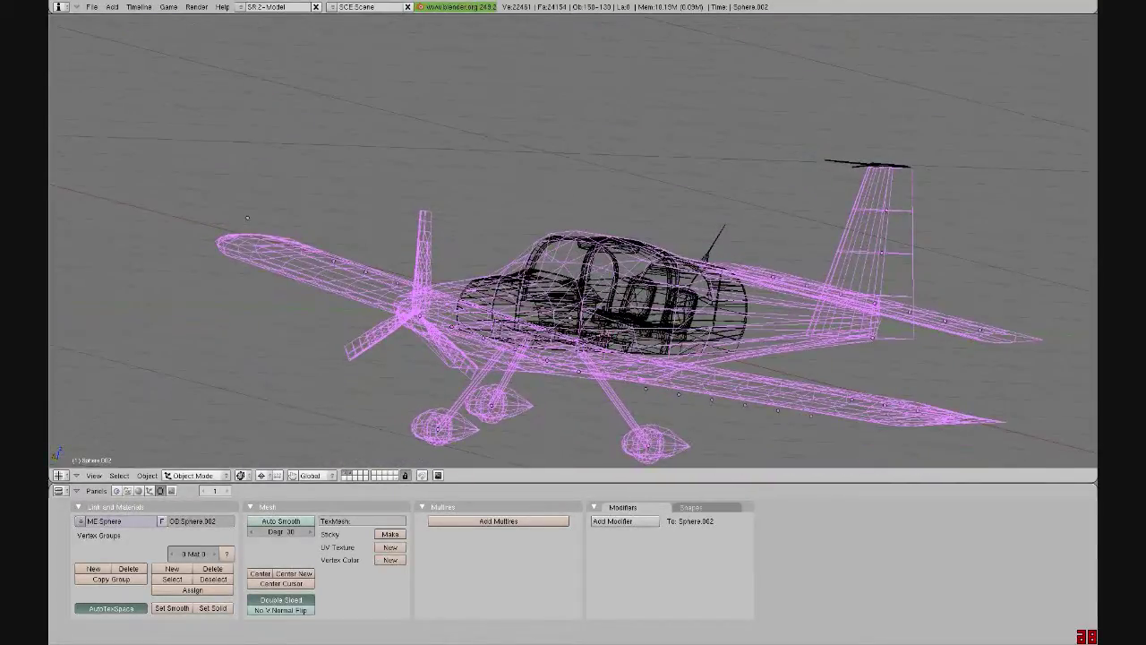
Step: Show only the exterior airframe on layer 2 and bring the cockpit interior back into view
key("2")
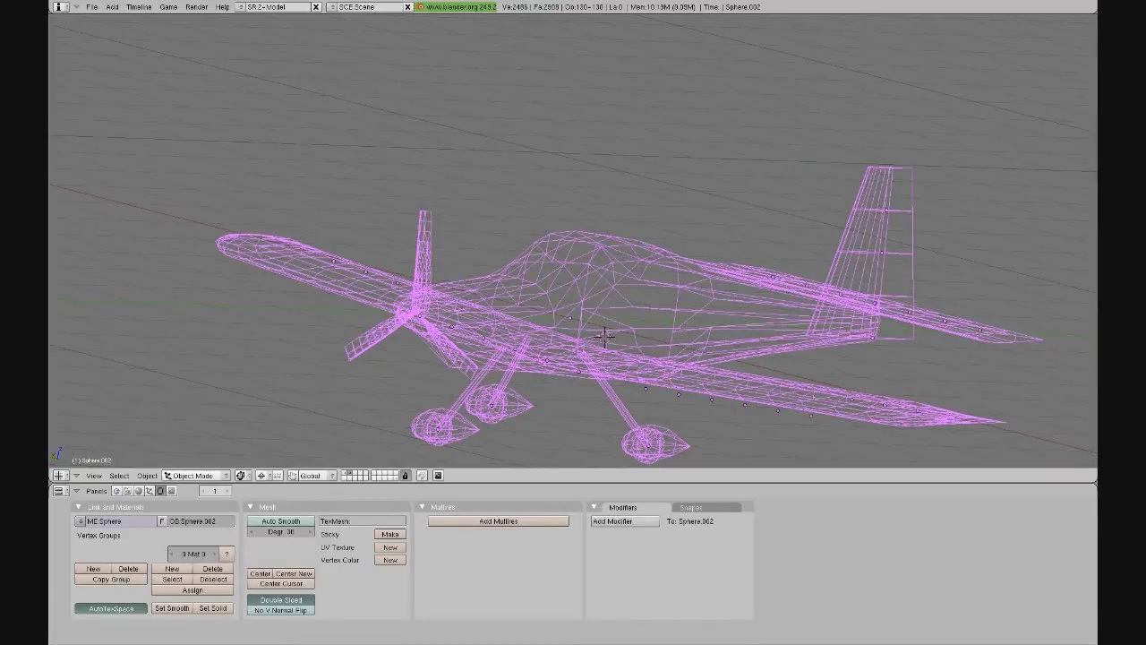
key("alt+h")
key("shift+h")
key("alt+h")
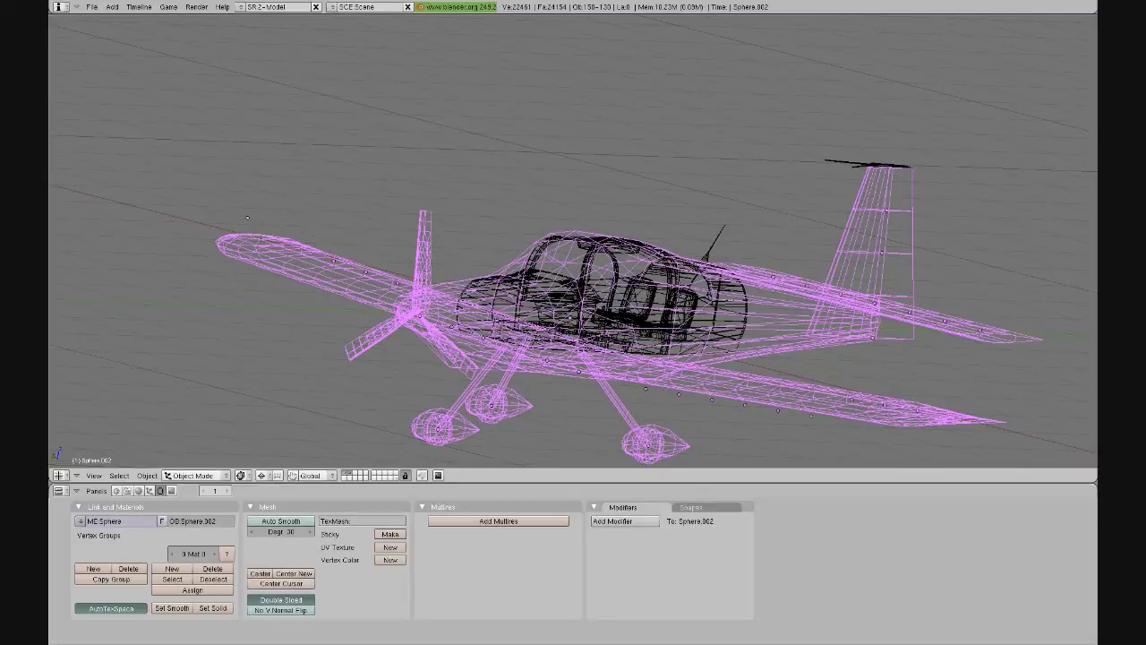
Step: Switch the complete aircraft to the shaded display, clear the object selection and view its exterior
key("z")
key("a")
mouse_move(545, 303)
middle_mouse_down()
mouse_move(550, 366)
mouse_move(548, 303)
middle_mouse_up()
middle_click_drag(236, 221, 247, 227)
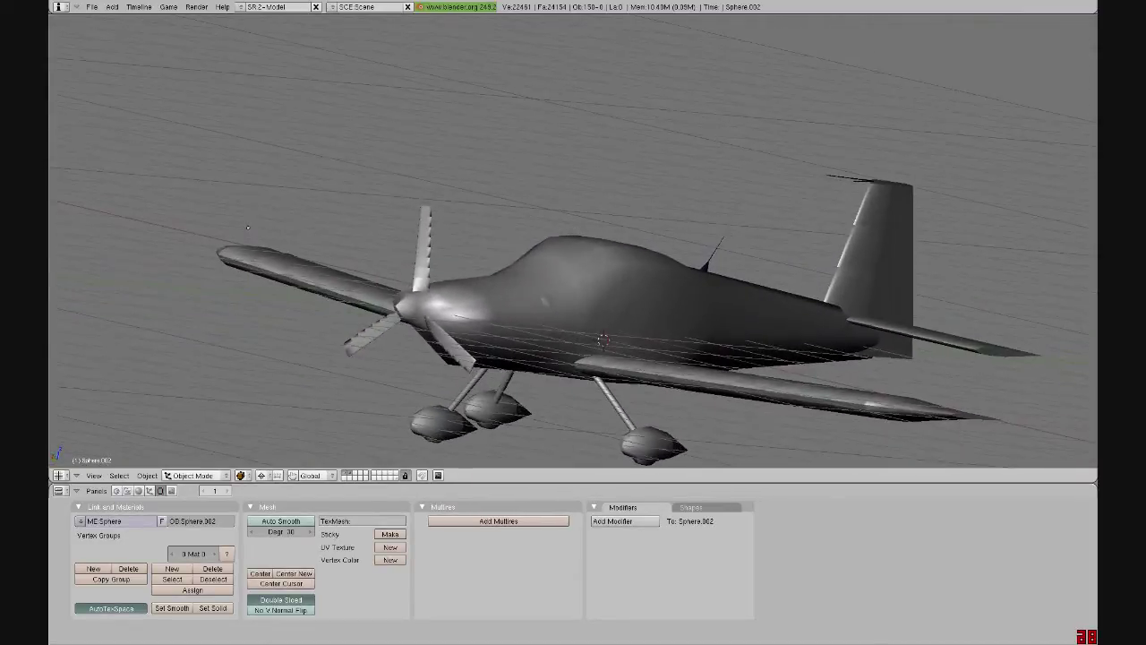
Step: Alternate between the complete aircraft and its cockpit interior layer, leaving only the cockpit interior displayed
key("2")
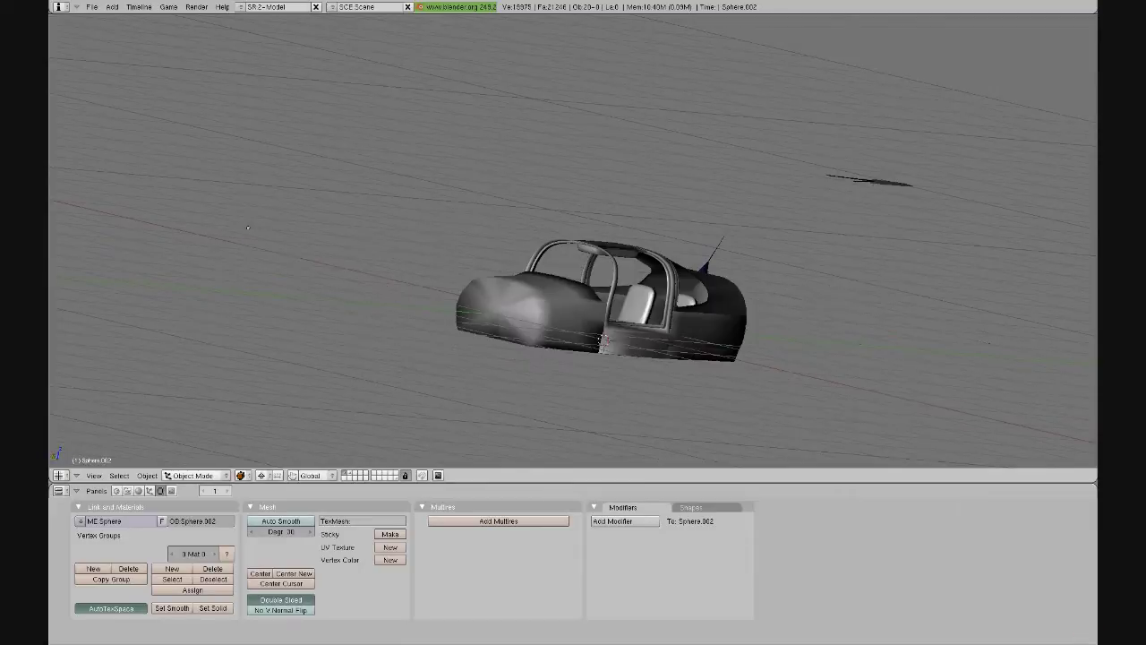
key("1")
key("2")
key("1")
key("2")
Step: Show the cockpit interior in textured display and examine the instrument panel's autopilot and EFIS-D100 areas up close
key("alt+z")
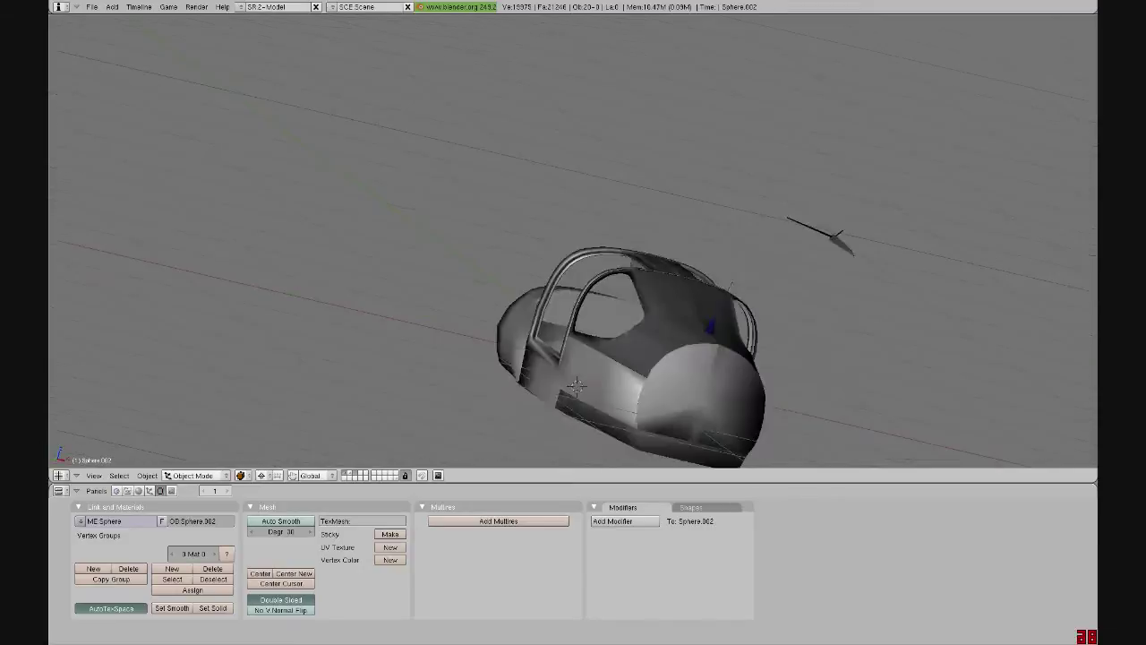
key("alt+z")
scroll(573, 240, "up", 8)
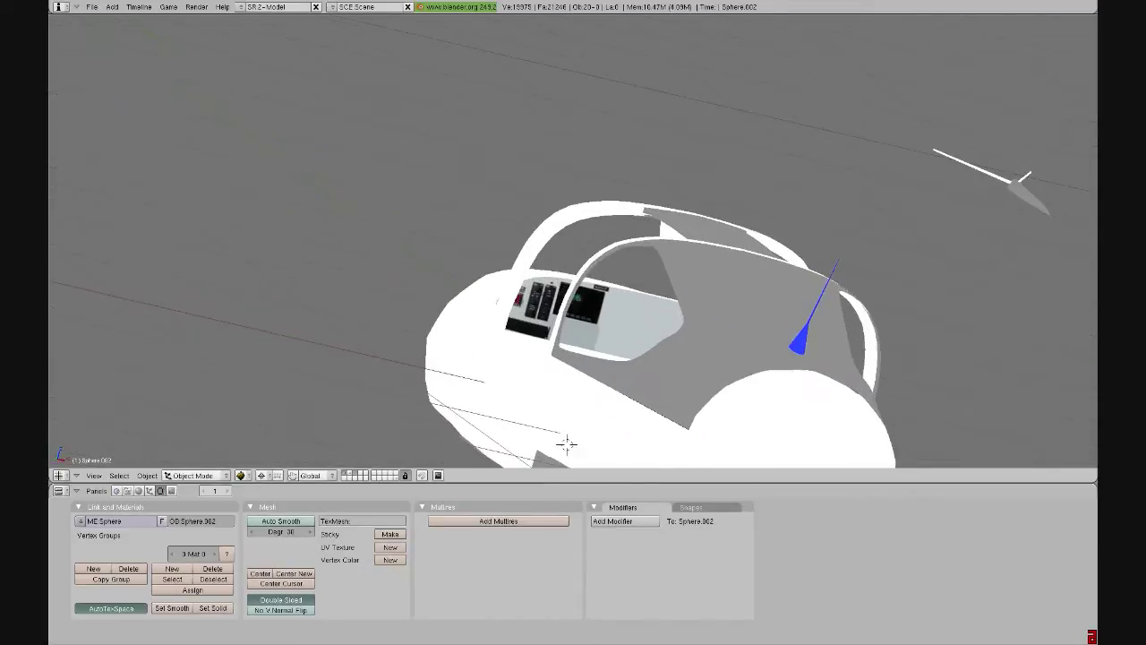
middle_click_drag(627, 260, 530, 251)
scroll(573, 240, "up", 3)
scroll(573, 240, "up", 2)
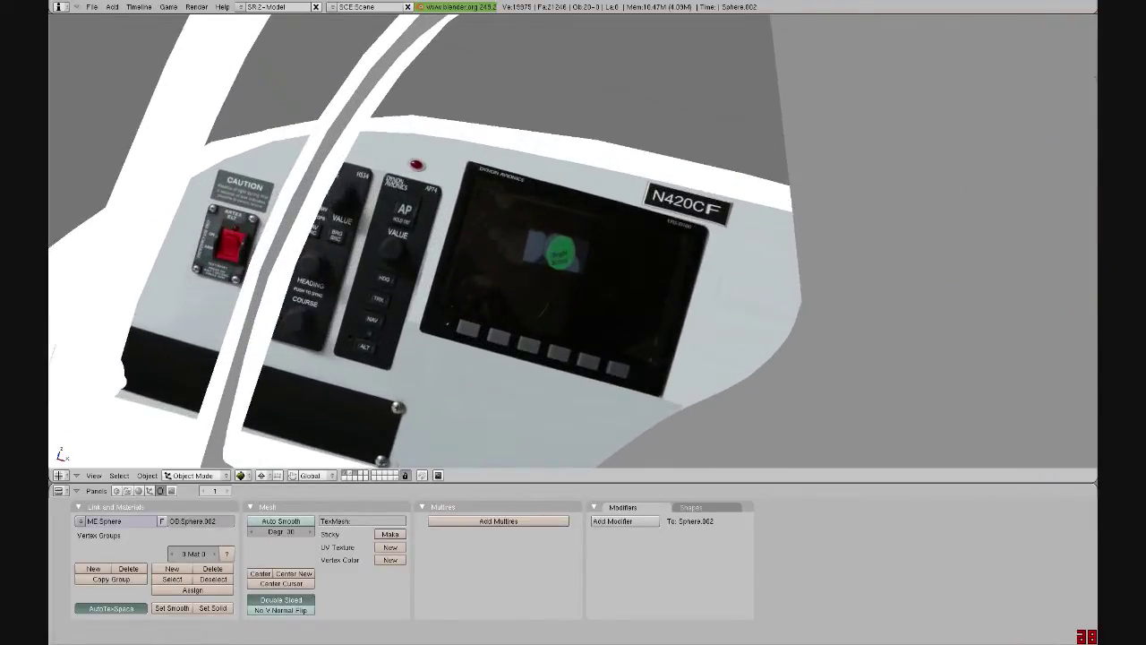
middle_click_drag(573, 240, 700, 147, "shift")
scroll(688, 129, "up", 4)
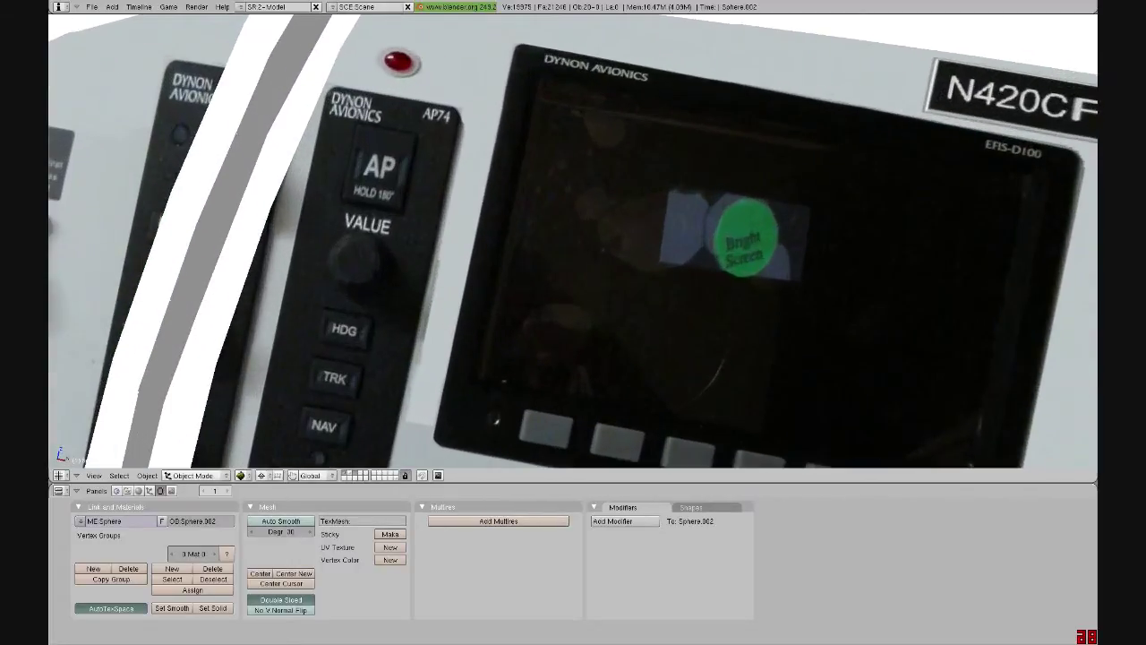
Step: Pull back from the textured instrument panel to view the whole cockpit shell from behind
scroll(573, 241, "down", 2)
middle_click_drag(573, 242, 573, 291)
scroll(573, 242, "down", 2)
scroll(573, 242, "down", 6)
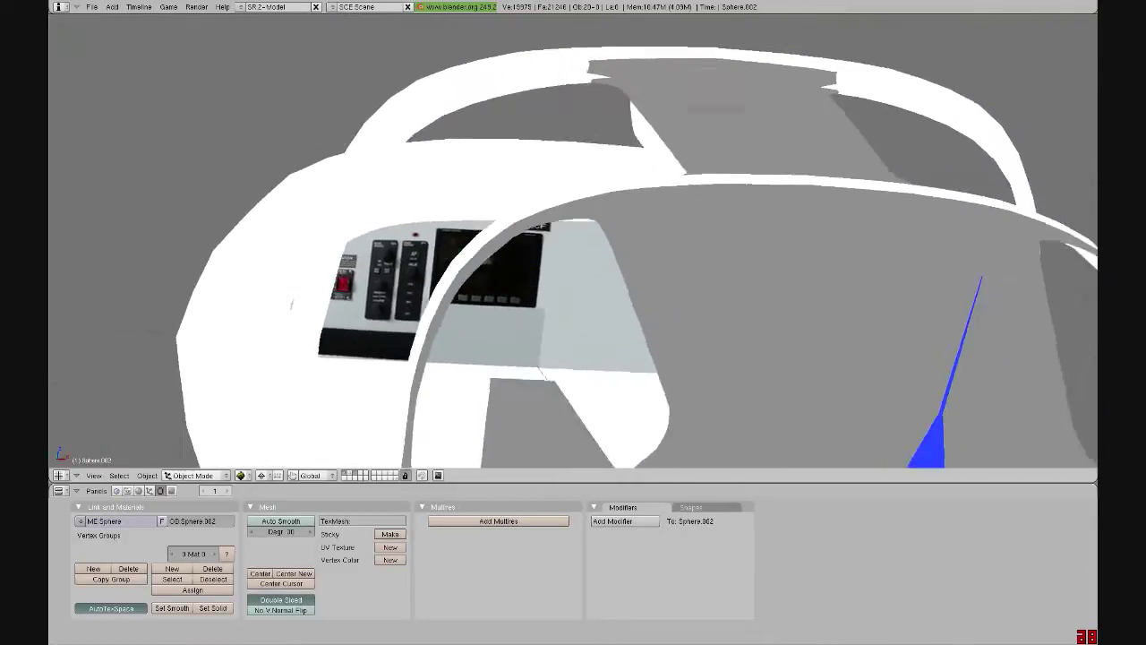
middle_click_drag(439, 215, 428, 246)
scroll(428, 246, "down", 6)
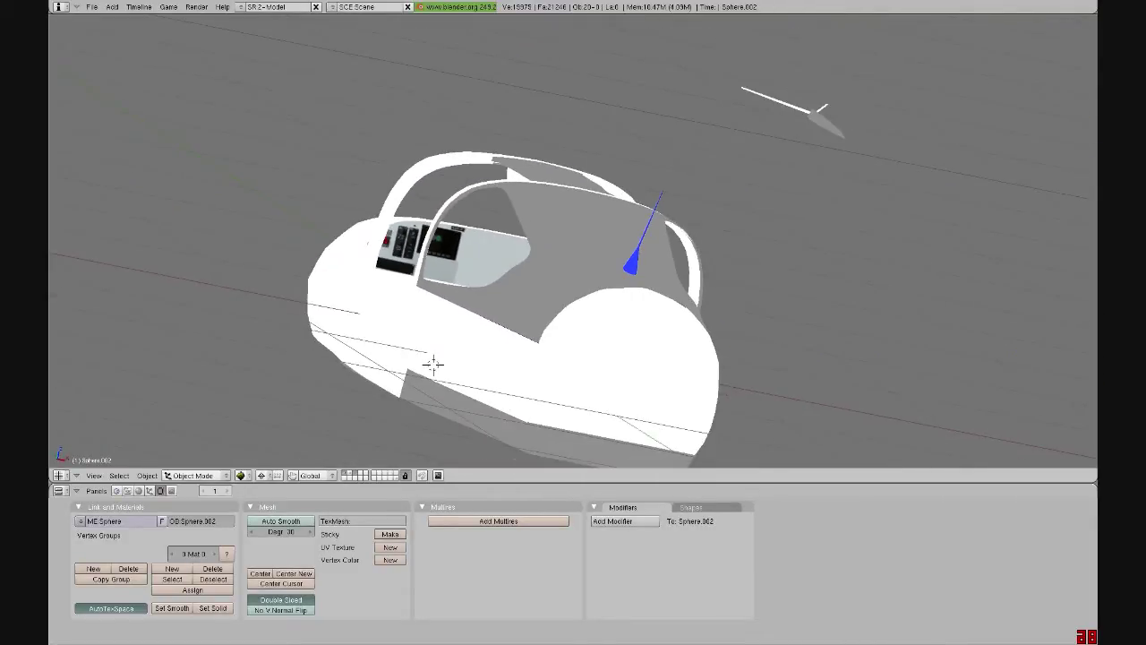
Step: View the shaded cockpit from above and look over the files in the myrv10 save folder without saving
key("KP_7")
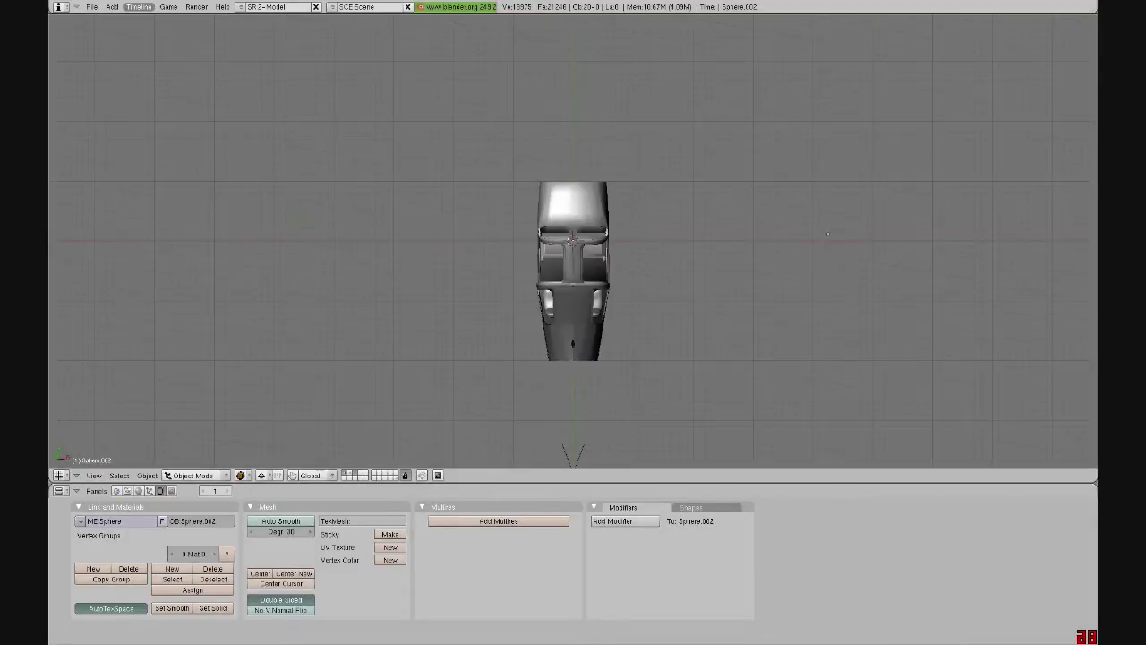
key("F2")
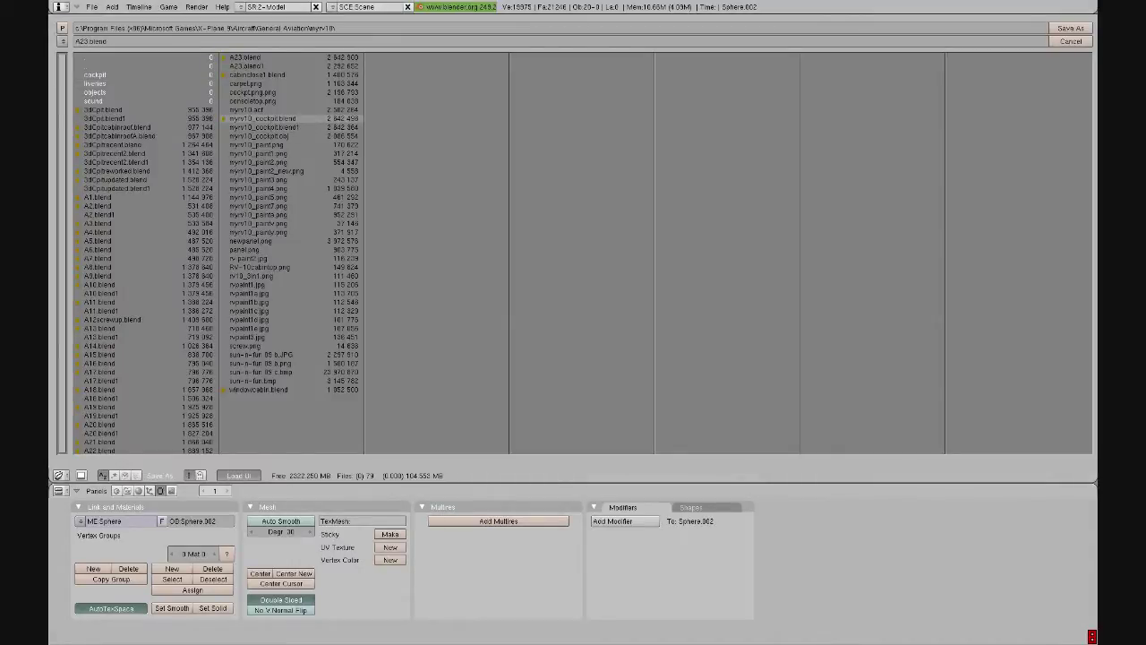
key("Escape")
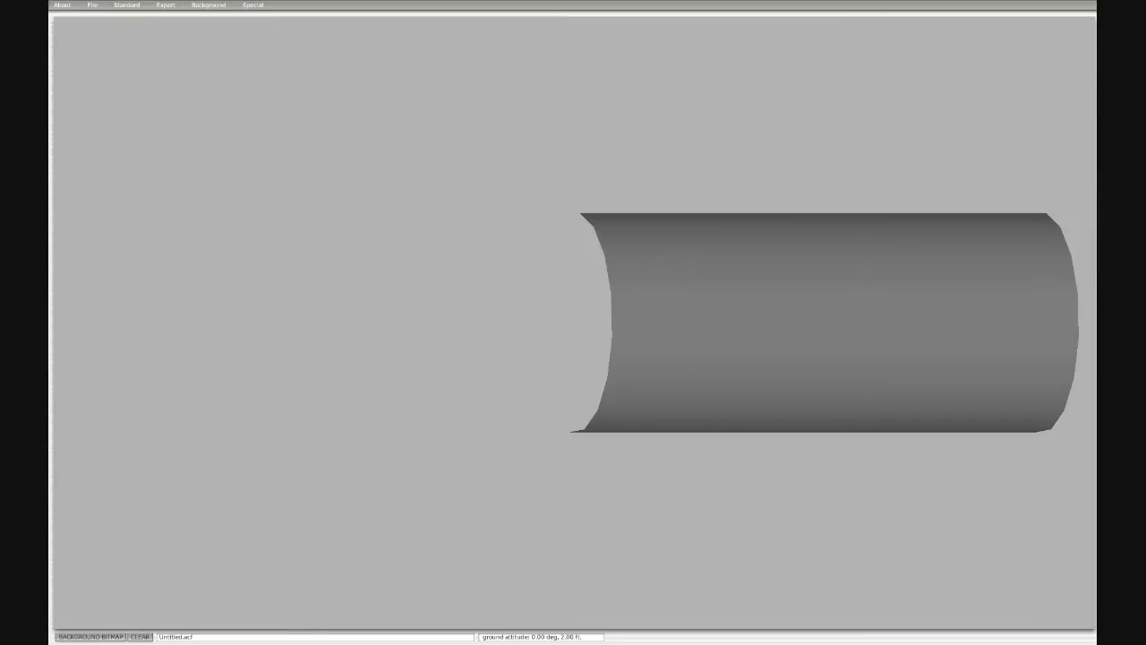
Step: Open myrv10.acf from the Aircraft/General Aviation/myrv10 folder in Plane Maker
left_click(92, 5)
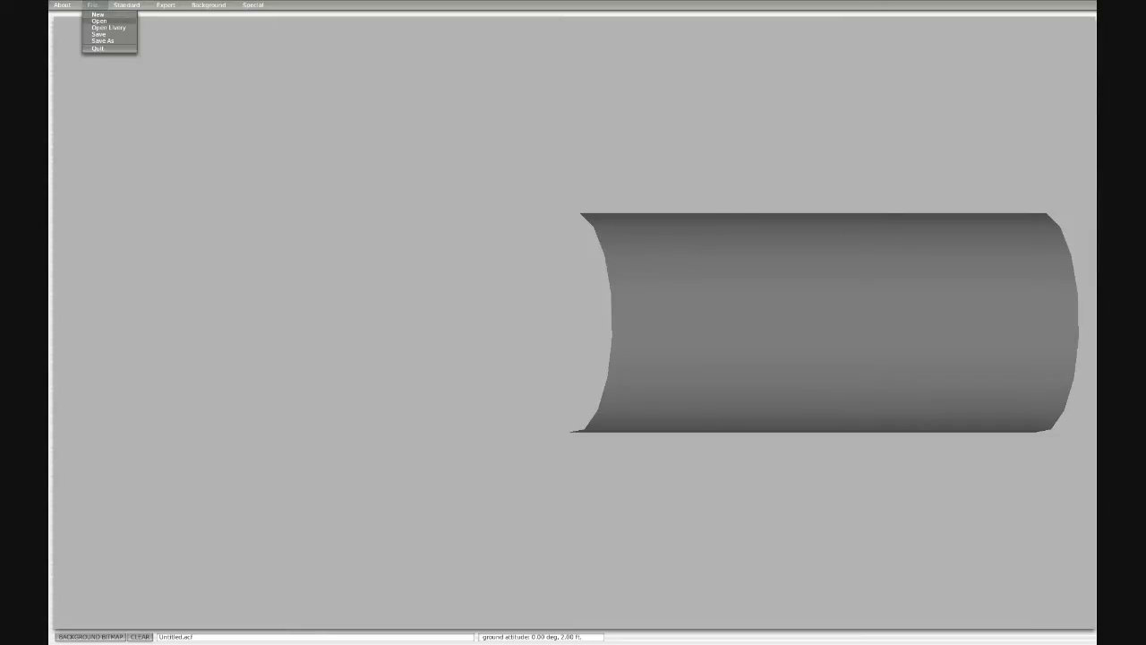
left_click(99, 21)
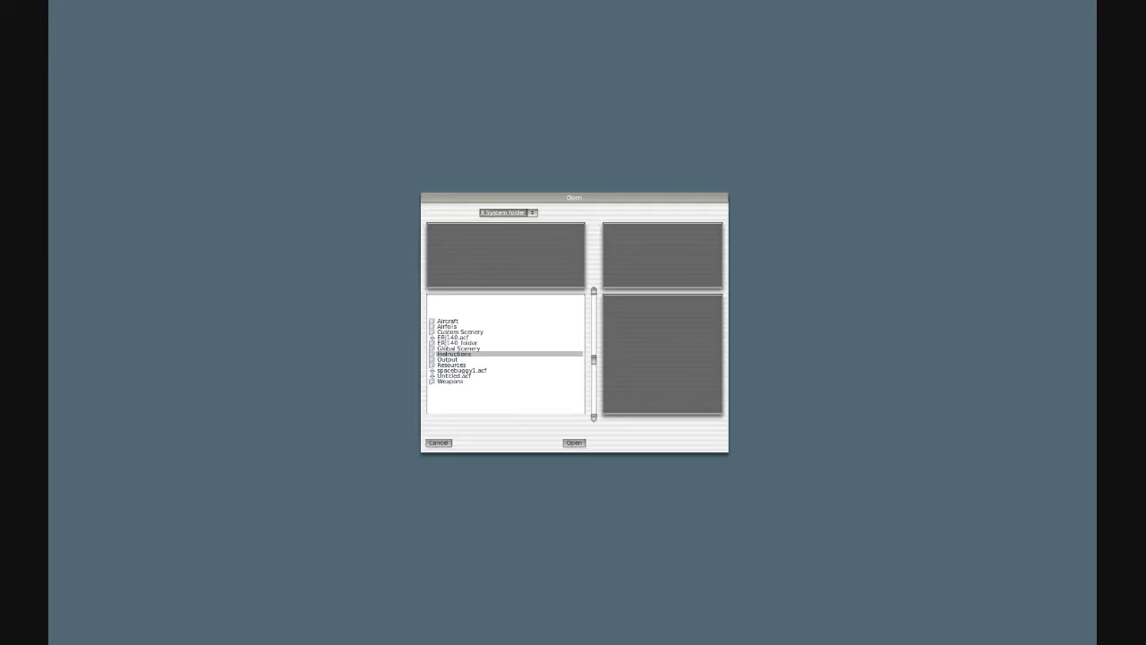
double_click(448, 321)
double_click(460, 333)
scroll(461, 332, "down", 12)
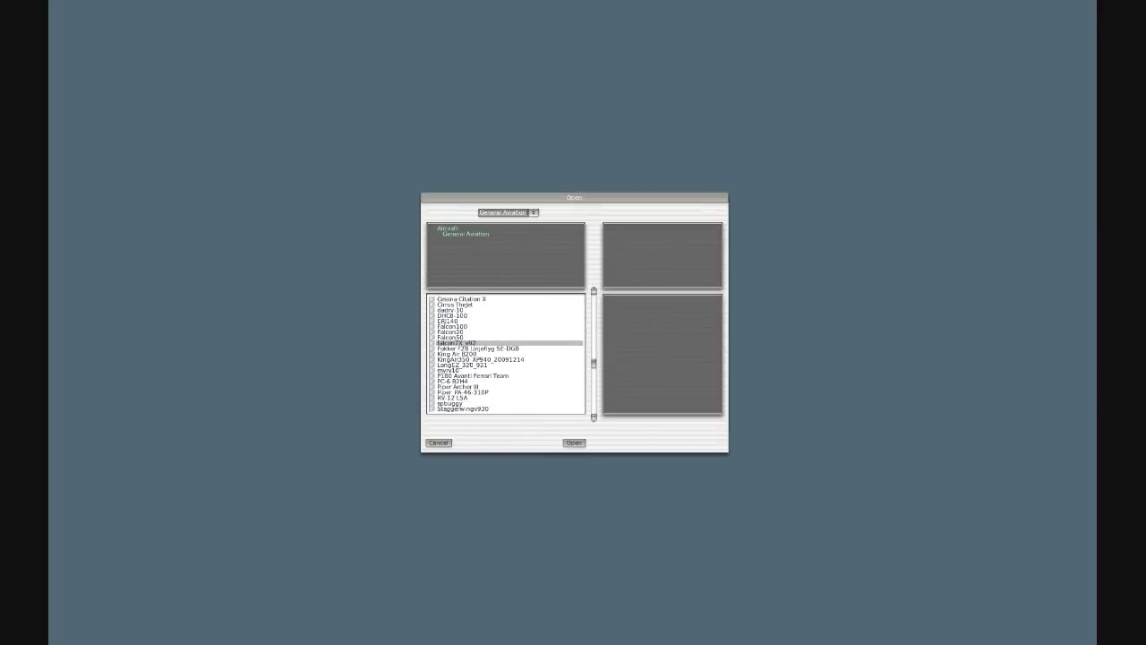
double_click(448, 369)
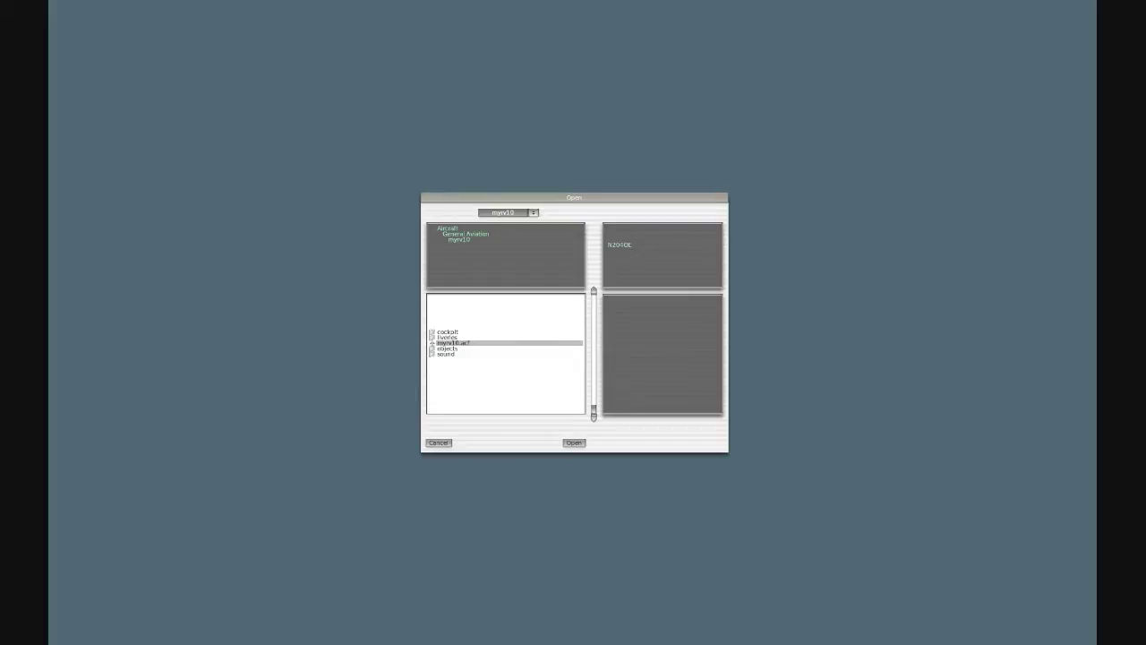
double_click(432, 343)
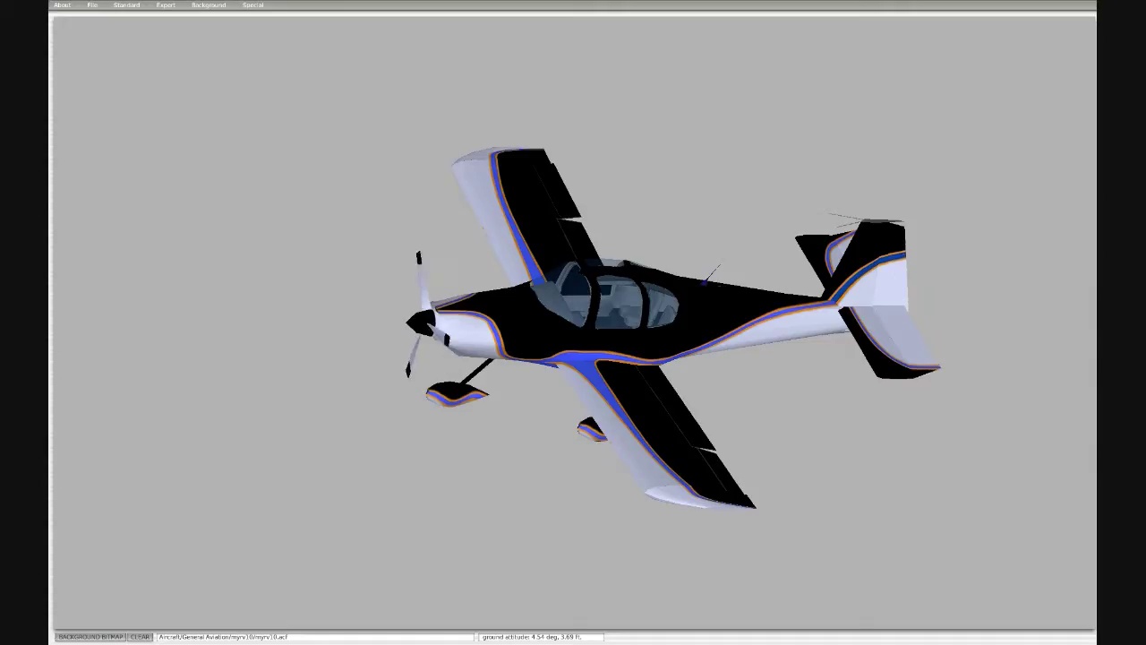
Step: Rotate the painted aircraft to examine its exterior from above and from the front
key("Left")
key("Right")
key("Down")
key("Up")
key("Left")
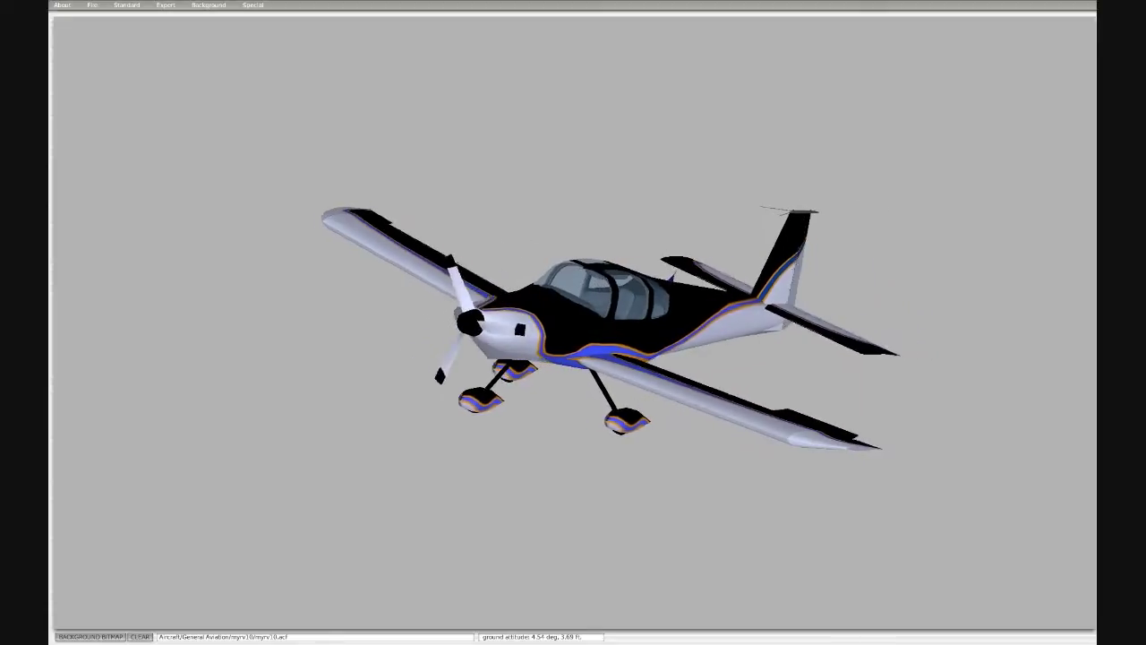
Step: Display the airframe in wireframe and inspect the cockpit object and instrument panel inside the fuselage up close
key("space")
key("Left")
key("Right")
key("Right")
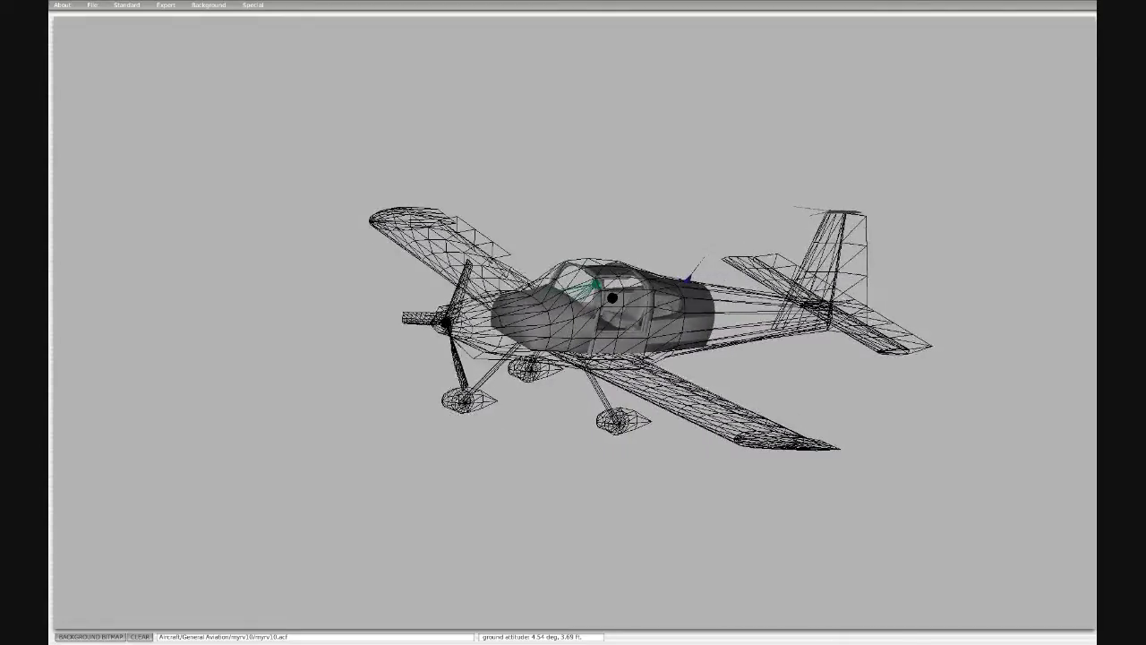
key("=")
key("Left")
key("Right")
key("Left")
key("Left")
key("Left")
key("Left")
key("Left")
key("Left")
key("Left")
key("Left")
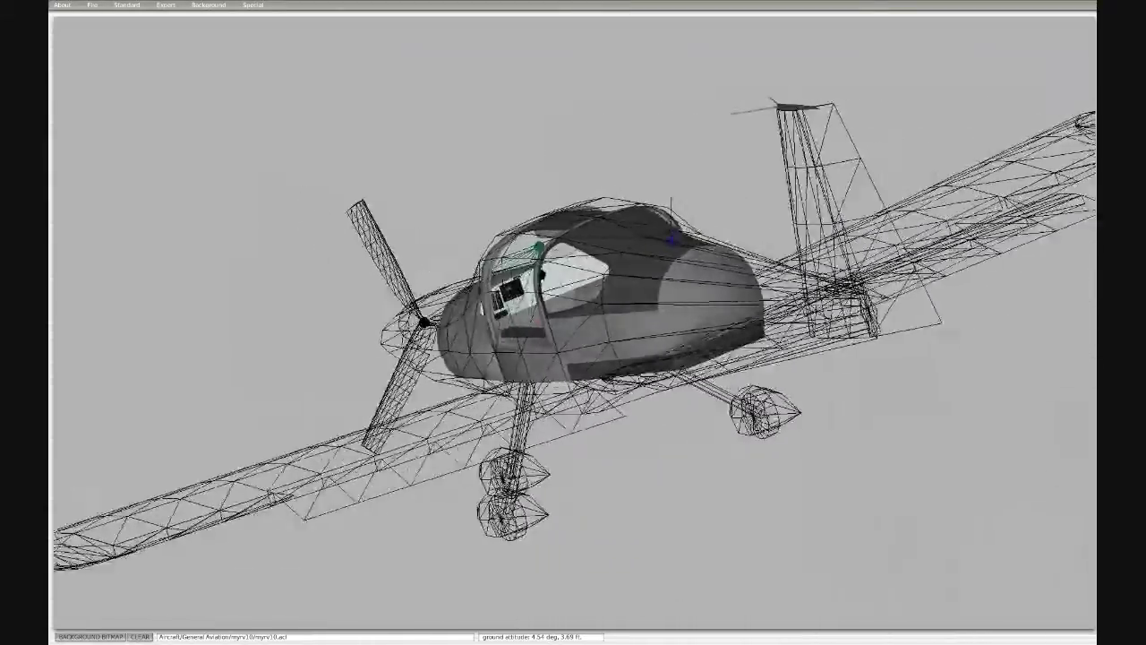
key("Left")
key("=")
key("=")
key("=")
key("=")
key("=")
key("=")
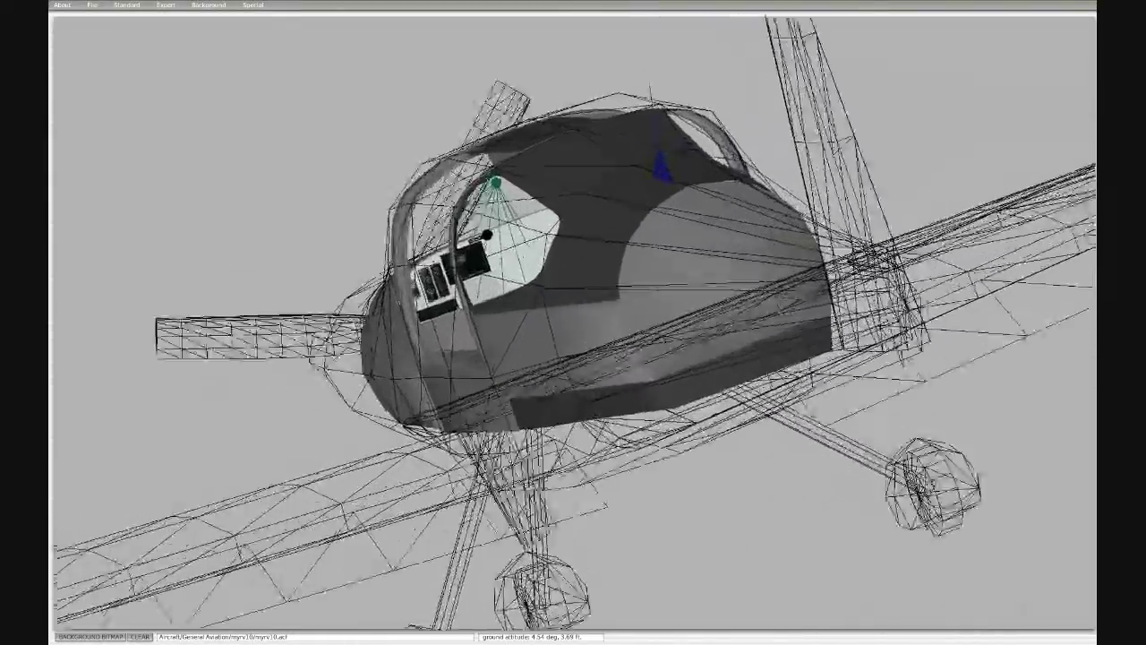
key("=")
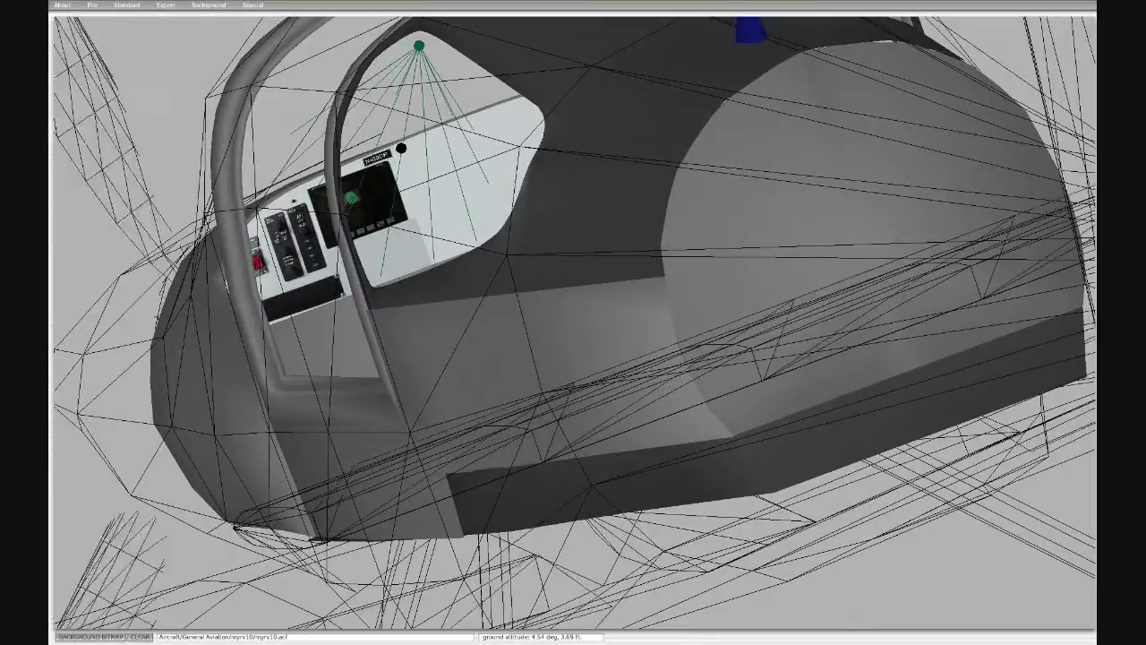
Step: Pull back from the cockpit and examine the entire wireframe aircraft from its side and front quarter
key("-")
key("minus")
key("minus")
key("minus")
key("minus")
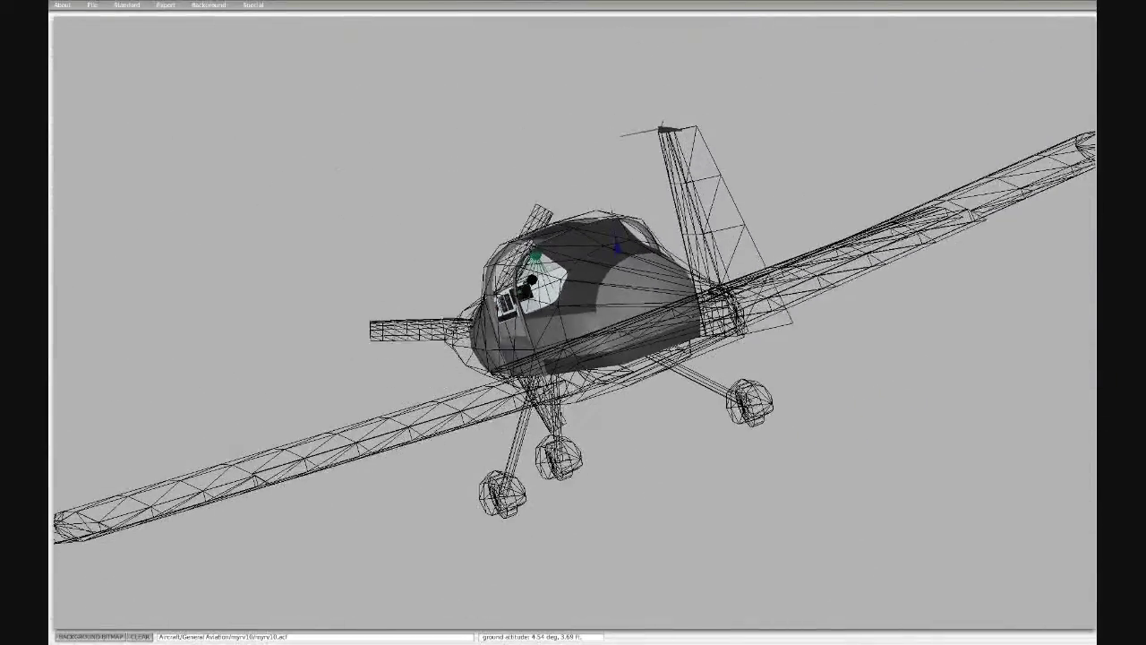
key("Left")
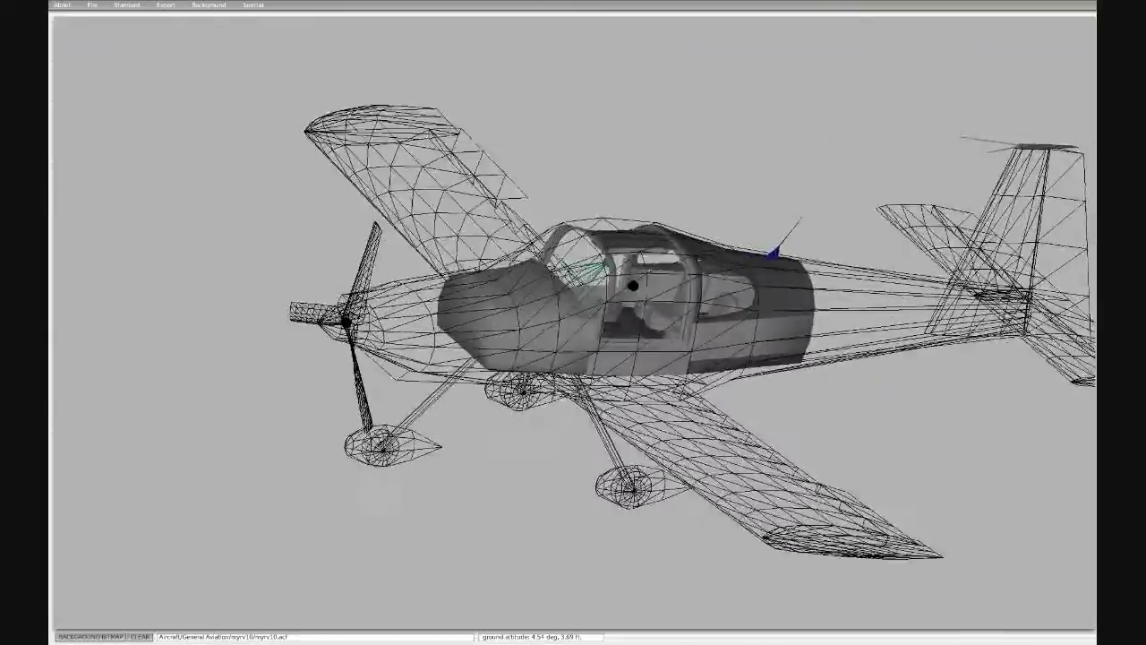
key("Right")
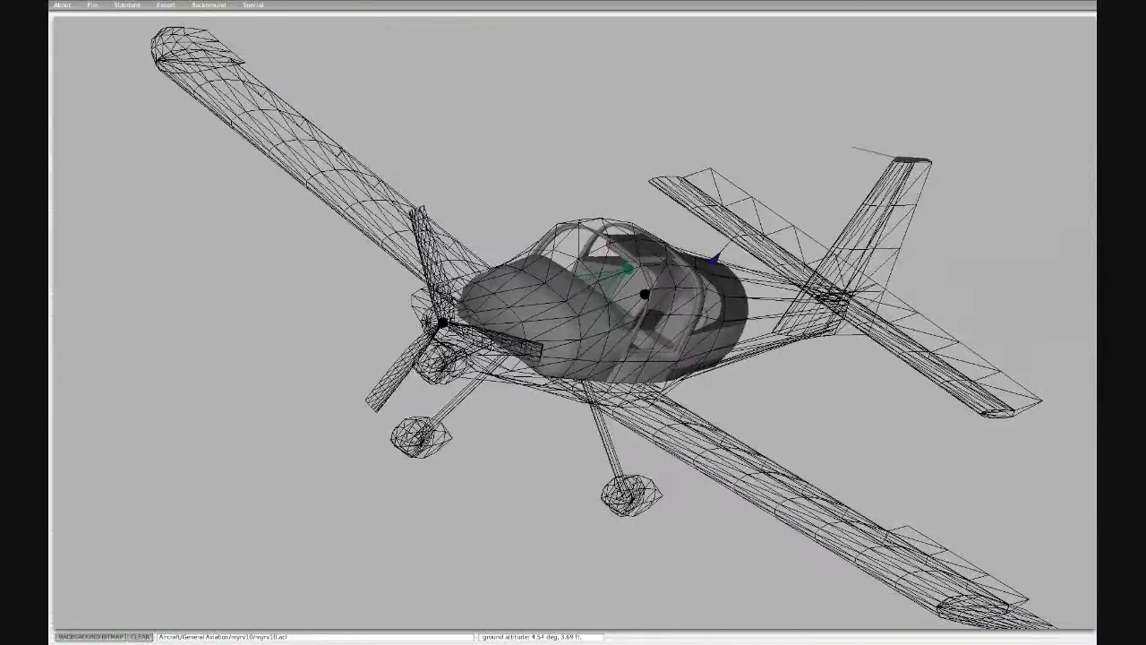
Step: Return to the solid painted display and examine the aircraft from the front, side and above
key("space")
key("Down")
key("Down")
key("Down")
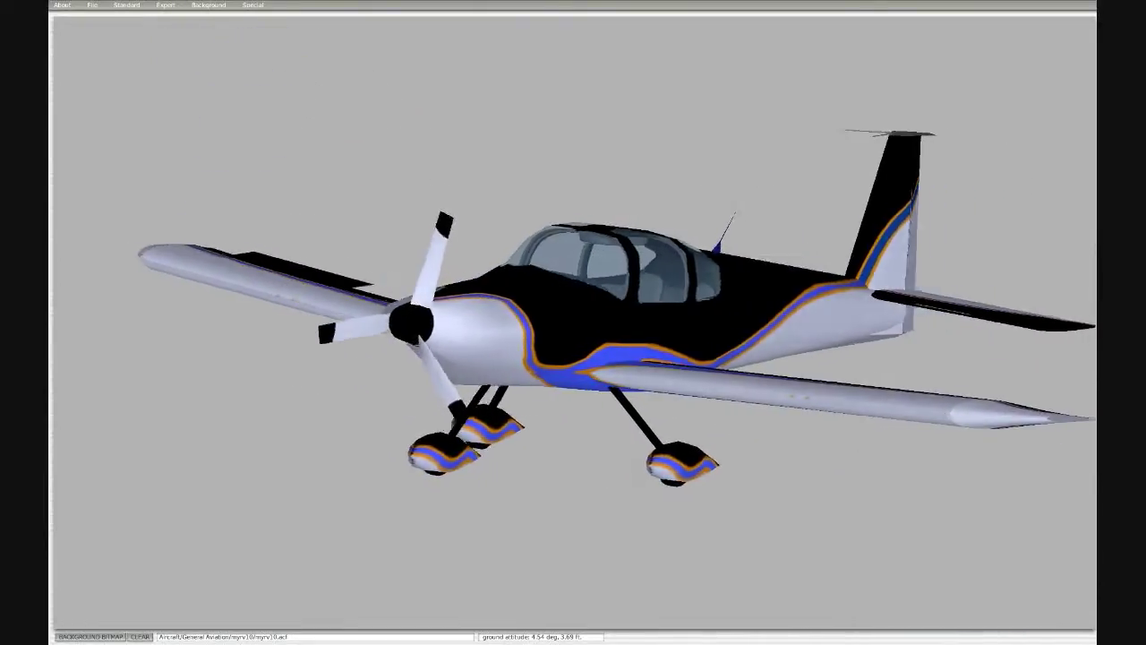
key("Left")
key("minus")
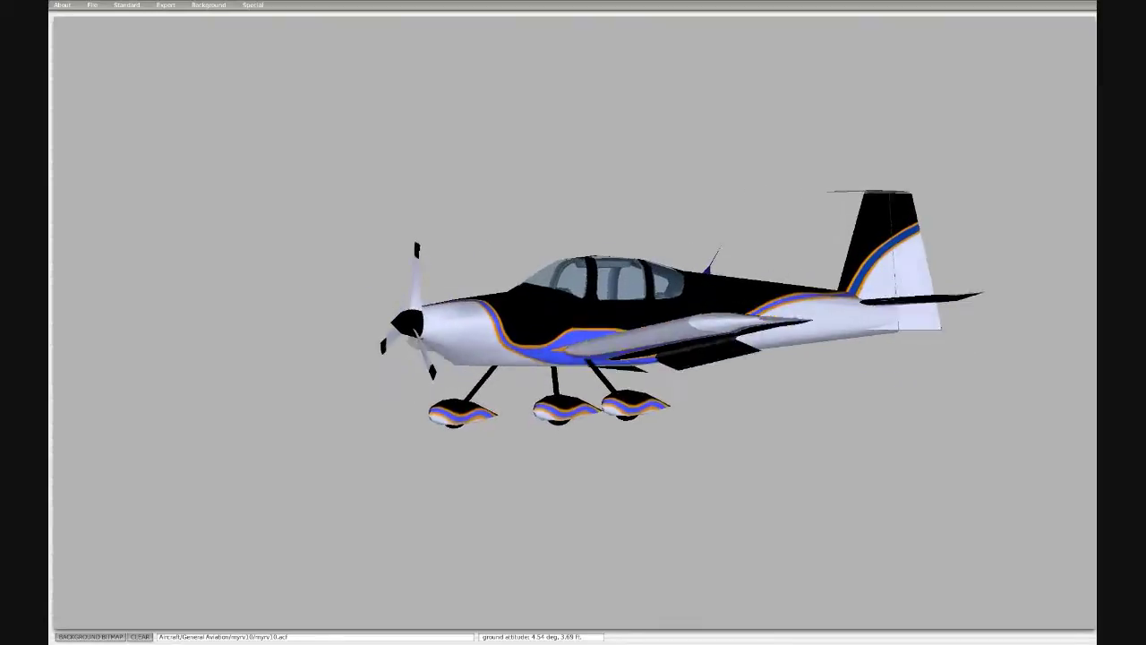
key("Up")
key("Up")
key("Up")
key("Up")
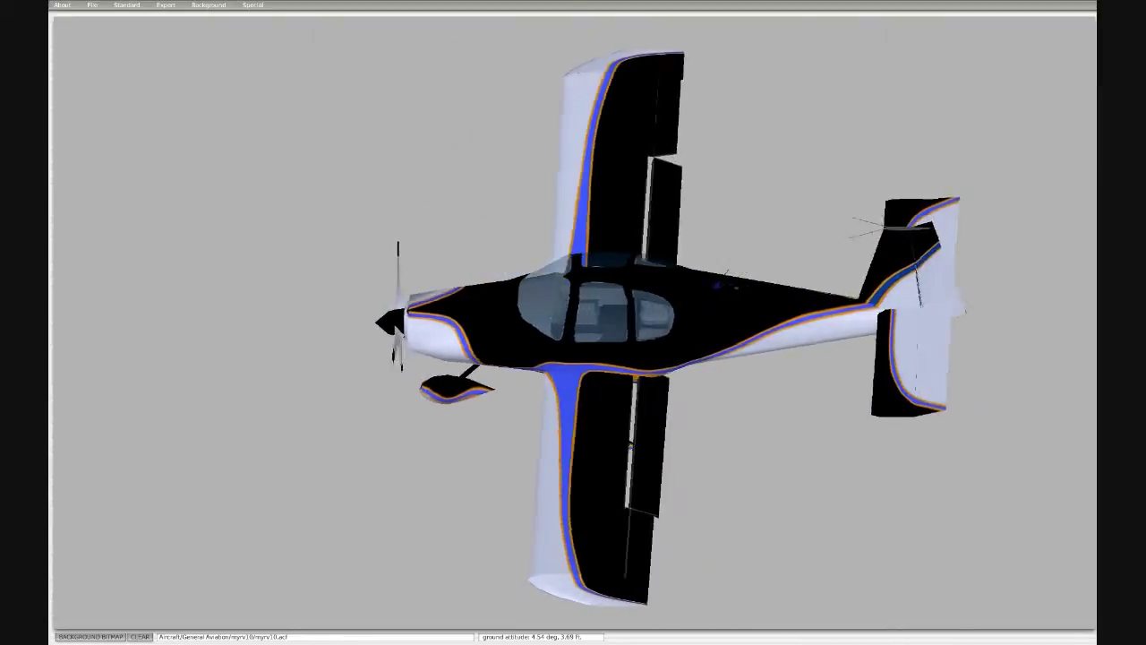
key("Left")
key("Down")
key("Right")
key("Down")
key("Down")
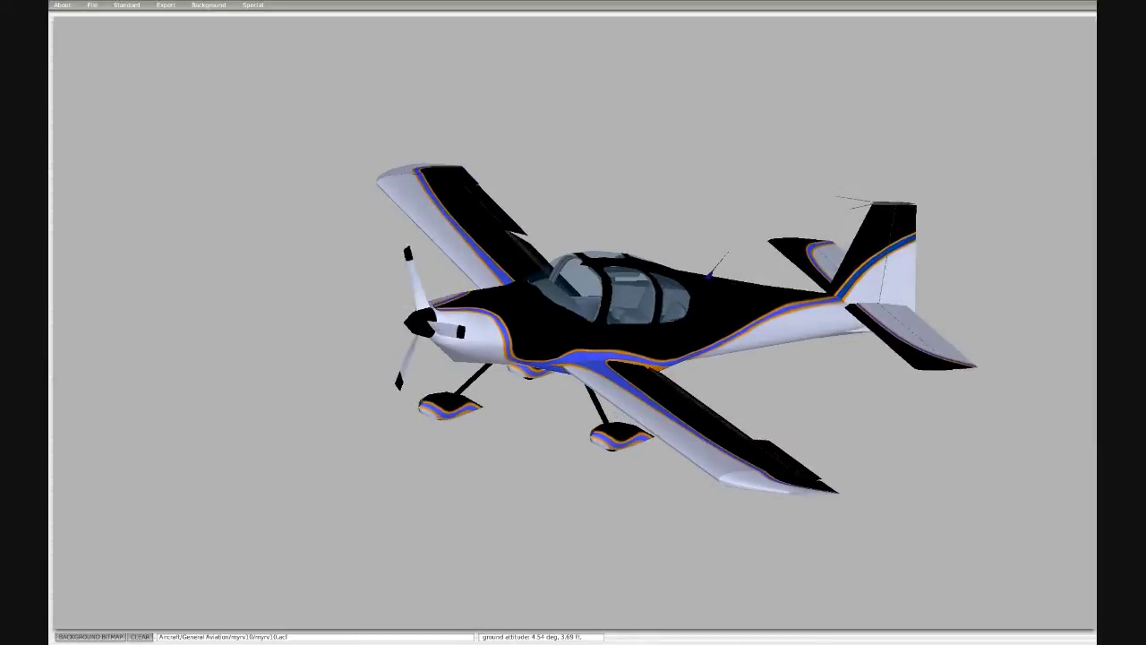
Step: Open the Viewpoint settings and look through the default, view and exterior lights options
left_click(126, 6)
left_click(132, 14)
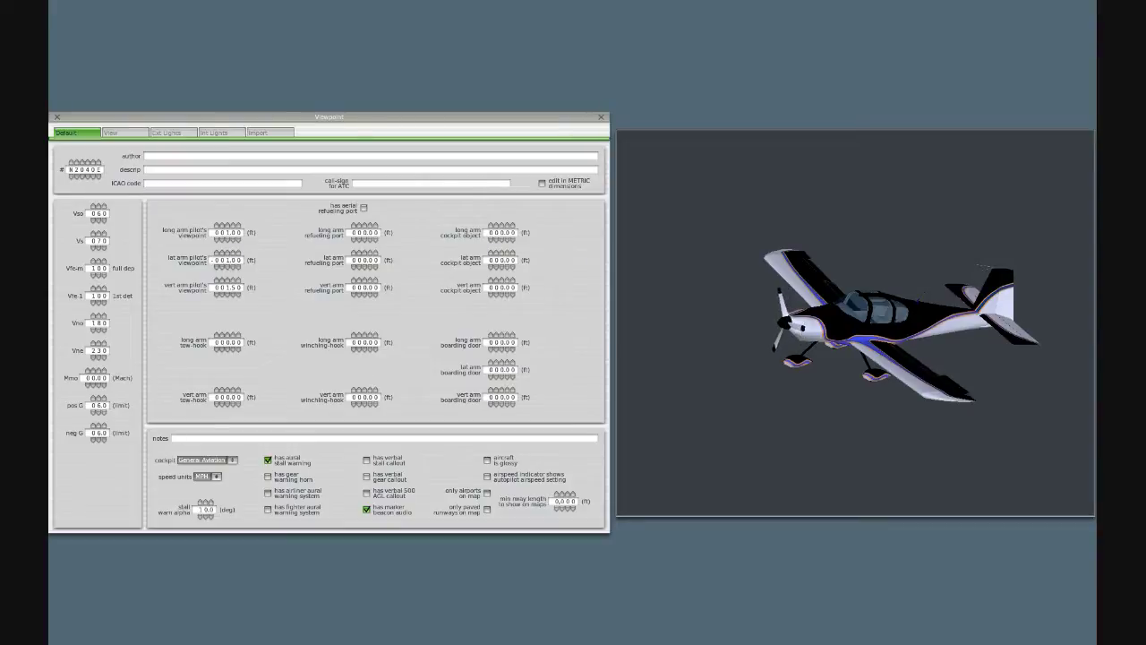
left_click(124, 133)
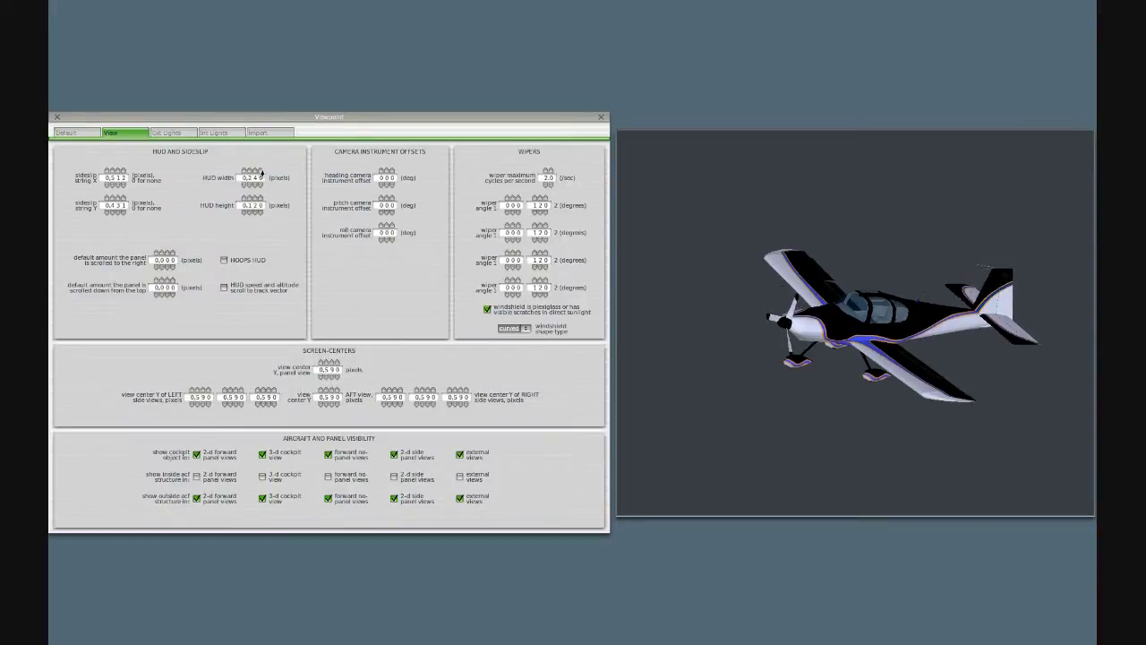
left_click(173, 132)
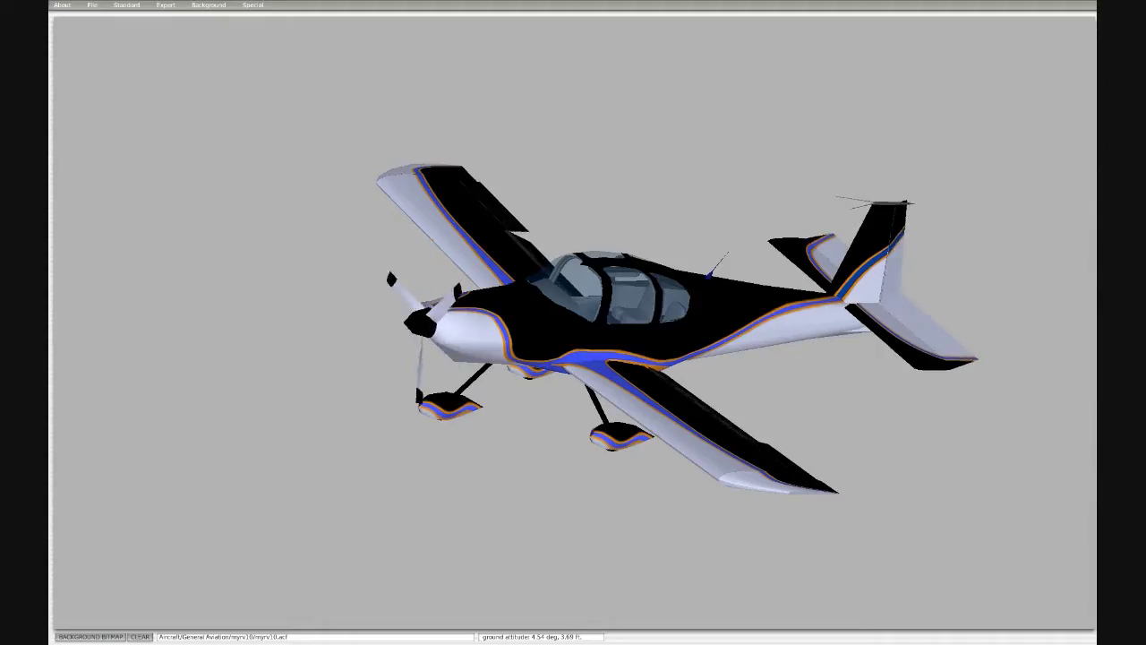
Step: Open the aircraft's 2-D panel and inspect the map_s_GA.png display below the EFIS-D100
left_click(126, 4)
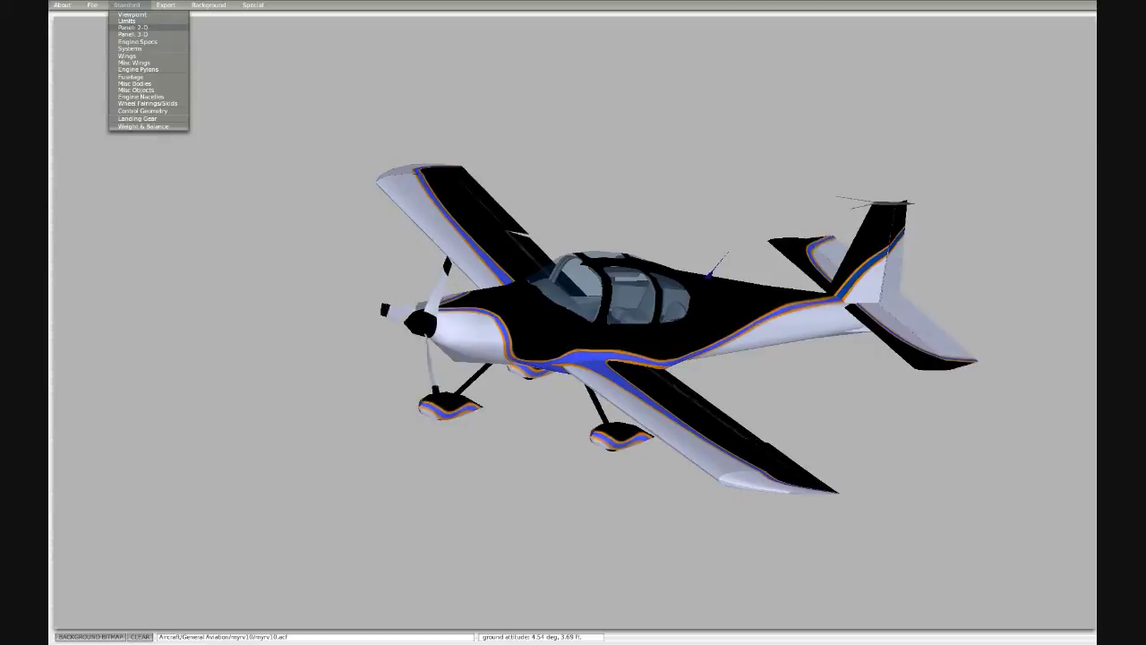
left_click(135, 28)
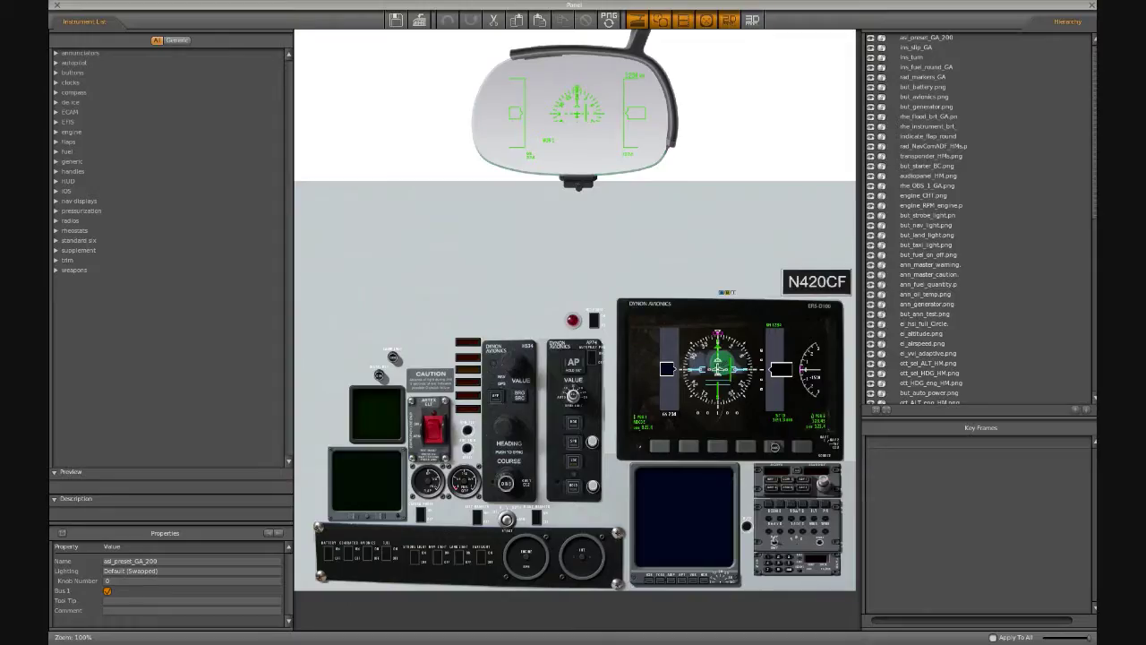
left_click(685, 519)
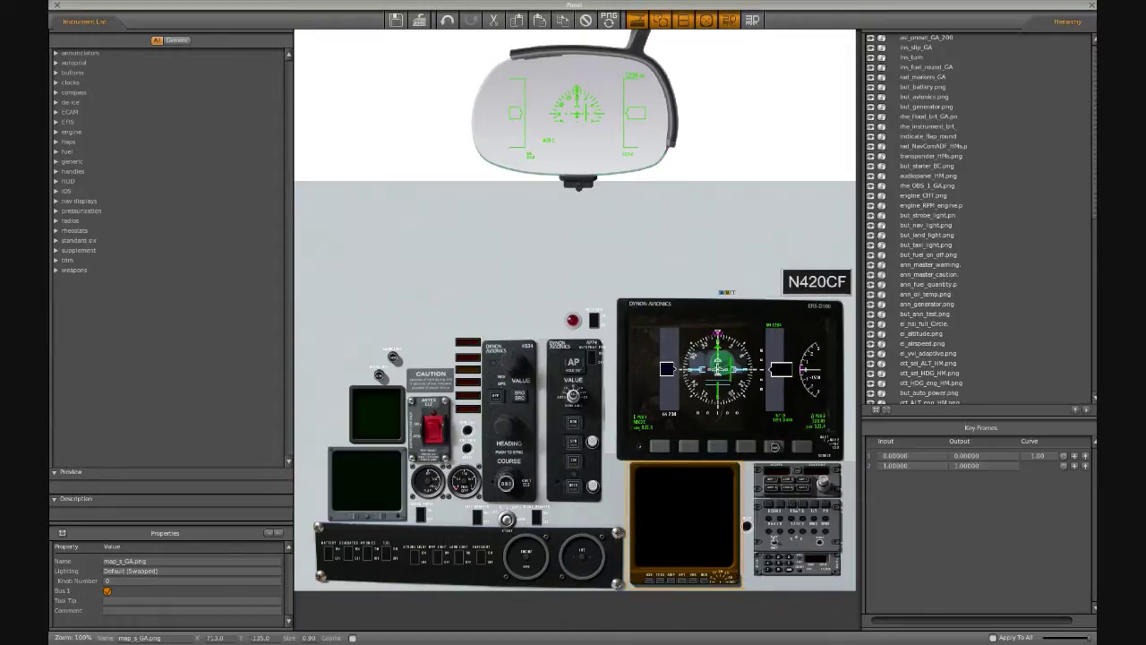
mouse_move(685, 520)
left_mouse_down()
mouse_move(511, 453)
mouse_move(493, 303)
mouse_move(542, 410)
mouse_move(702, 541)
mouse_move(686, 521)
left_mouse_up()
left_click(493, 306)
left_click(493, 307)
left_click(746, 525)
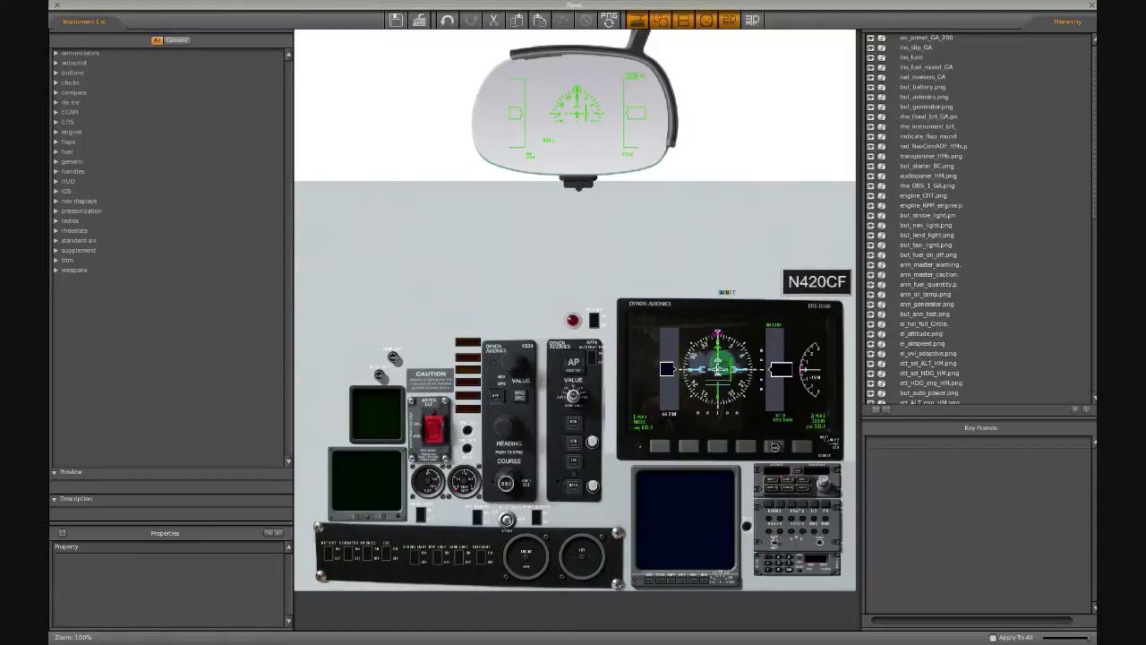
Step: Look through the available EFIS instruments, including but_map_wxr.png and the EFIS elements primary group
left_click(56, 122)
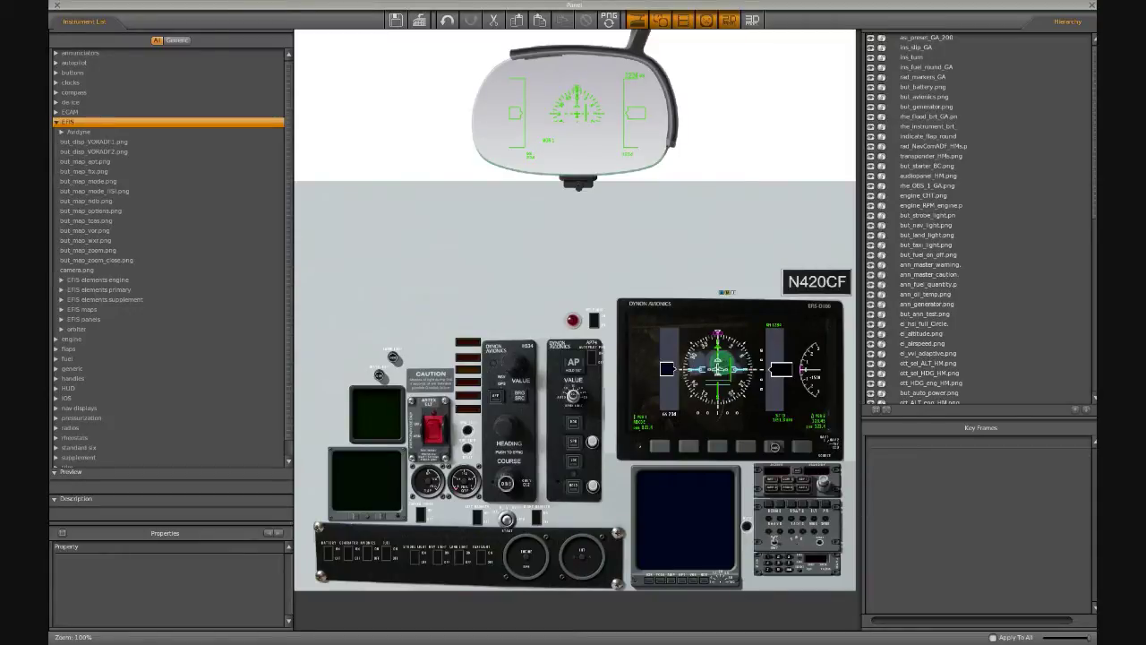
left_click(90, 212)
left_click(86, 241)
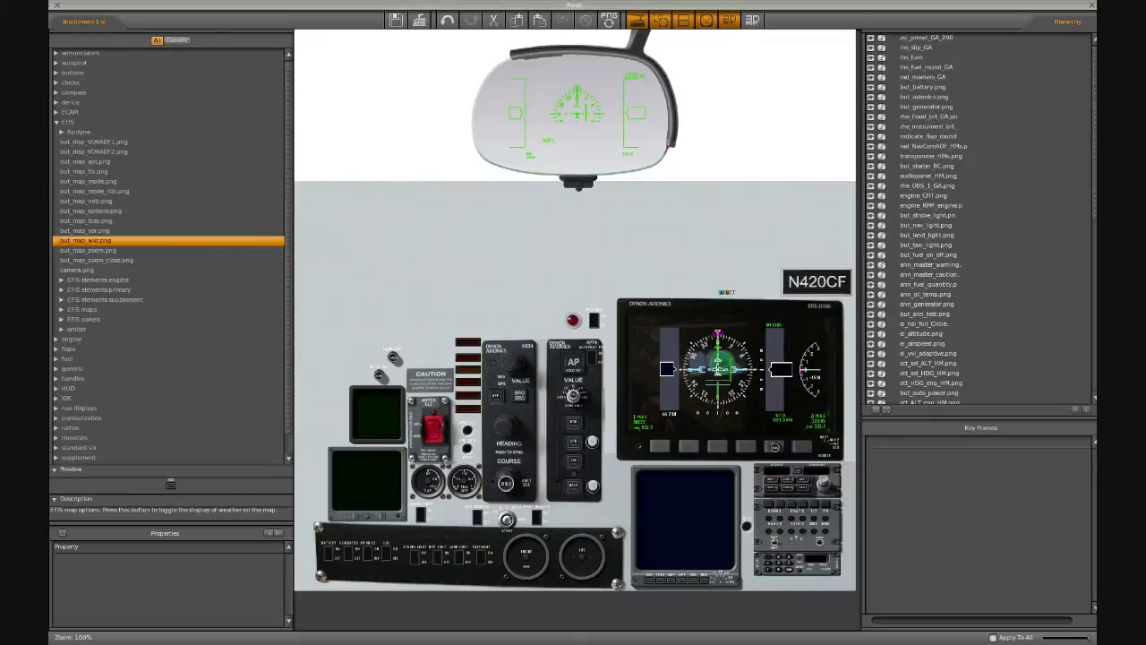
left_click(96, 290)
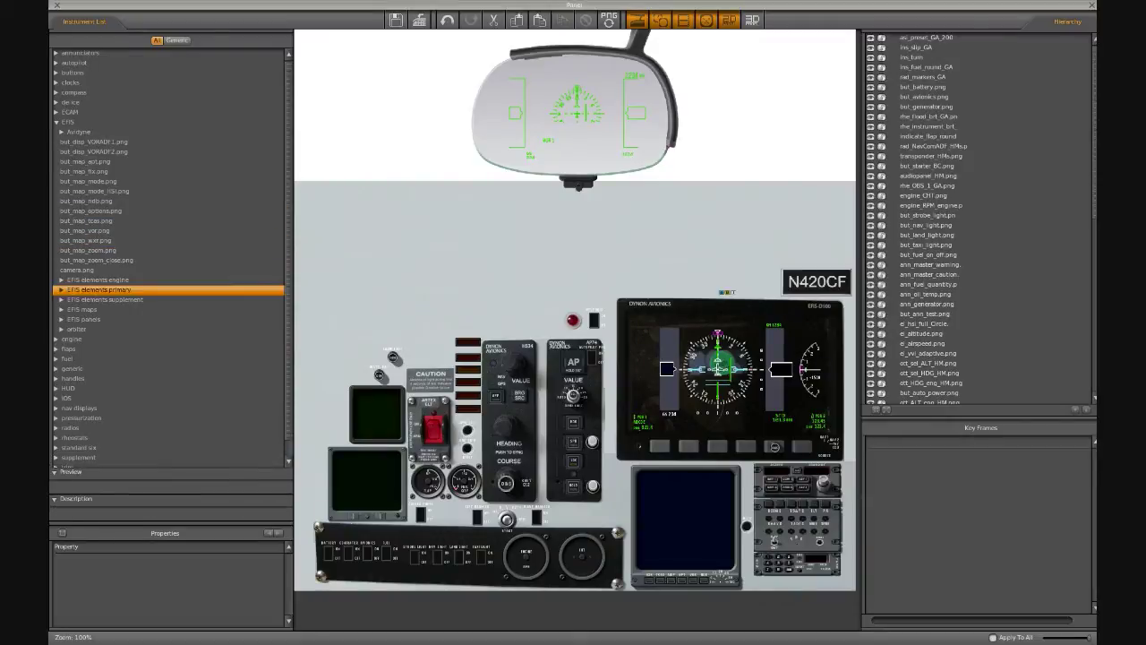
Step: Collapse the EFIS group and preview the ECAM_mode.png display from the ECAM instruments
key("Left")
key("Left")
key("Up")
key("Up")
key("Down")
key("Right")
key("Down")
key("Down")
key("Down")
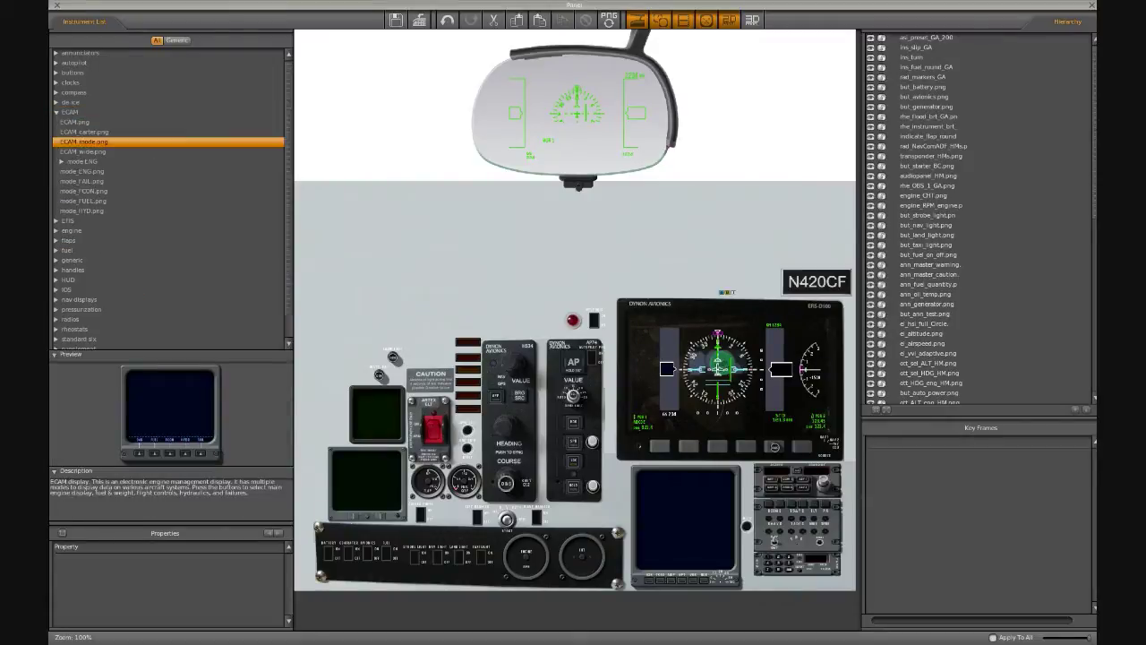
Step: Place the ECAM_mode.png display on the instrument panel above the CAUTION placard and delete it again
left_click_drag(170, 412, 411, 291)
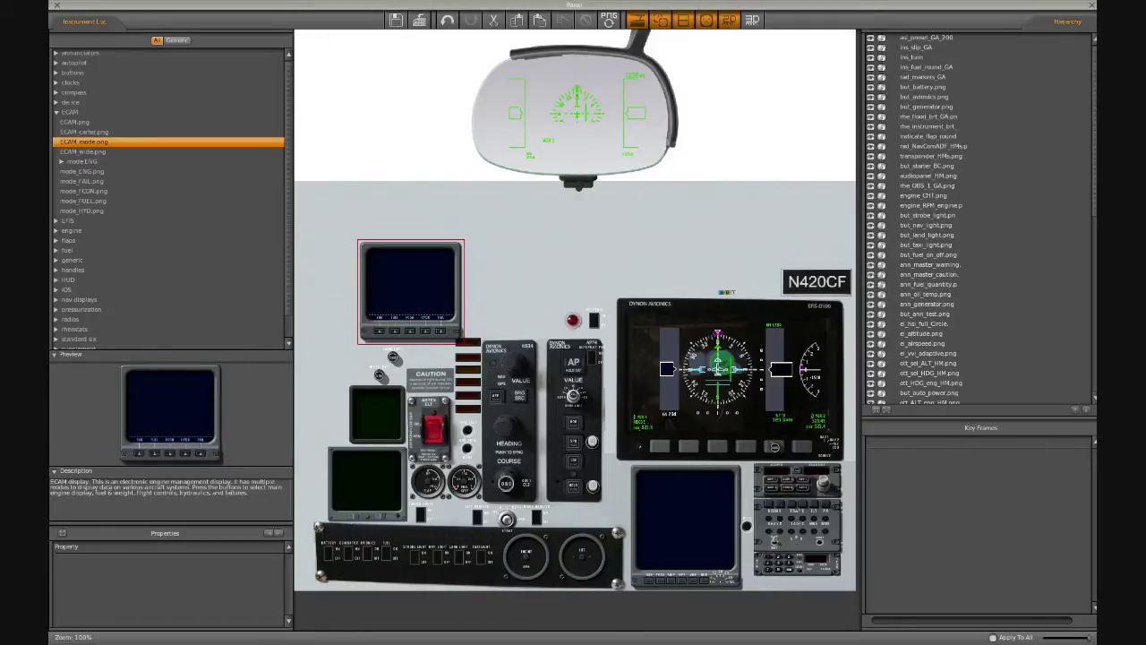
left_click(411, 291)
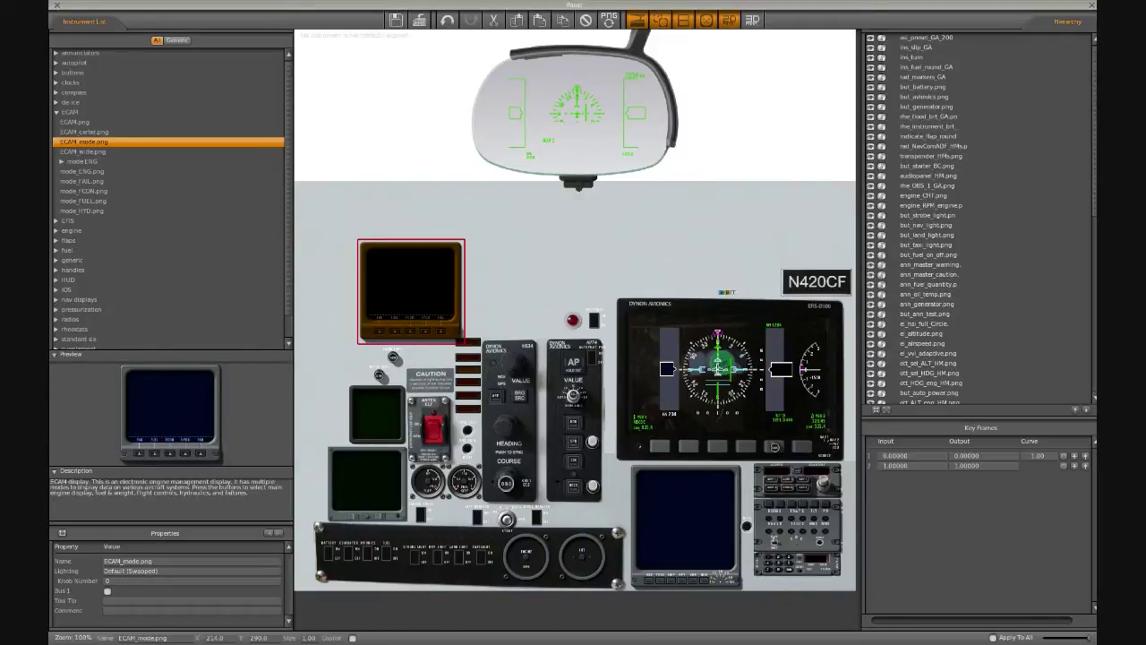
key("Delete")
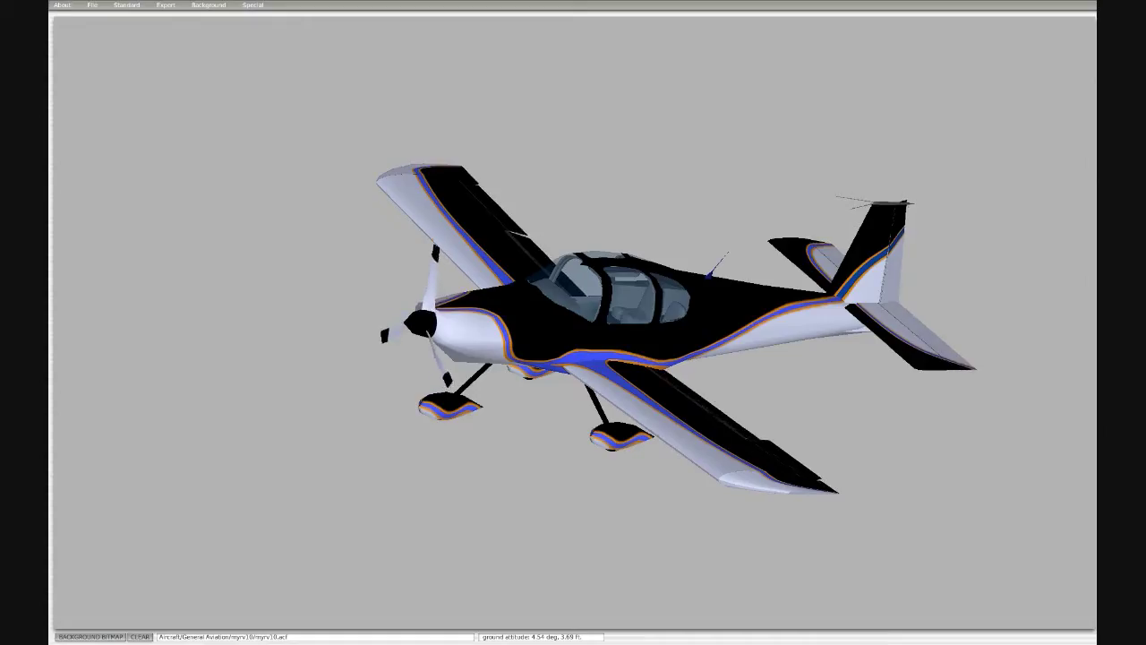
Step: Save the myrv10.acf aircraft file from the main aircraft view
left_click(92, 6)
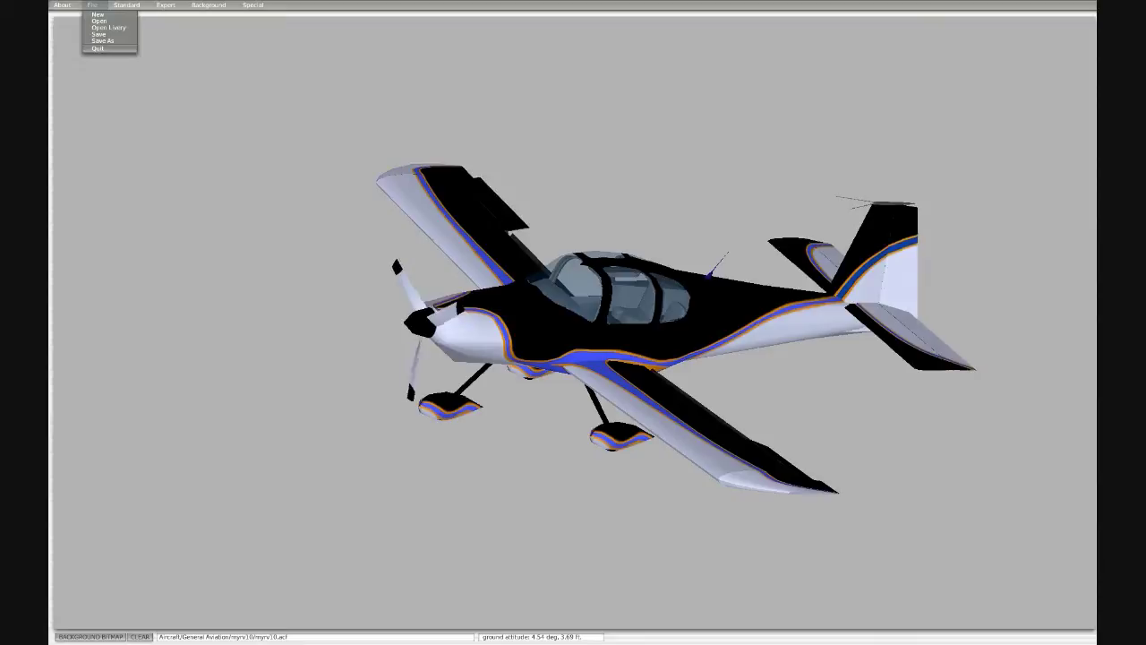
left_click(98, 34)
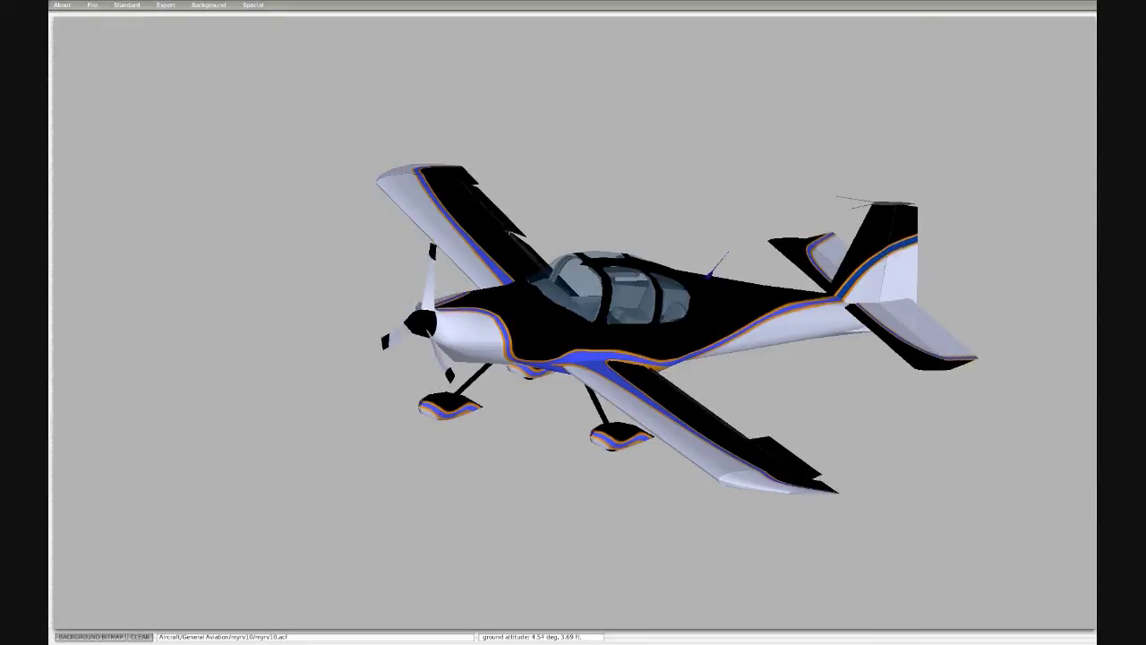